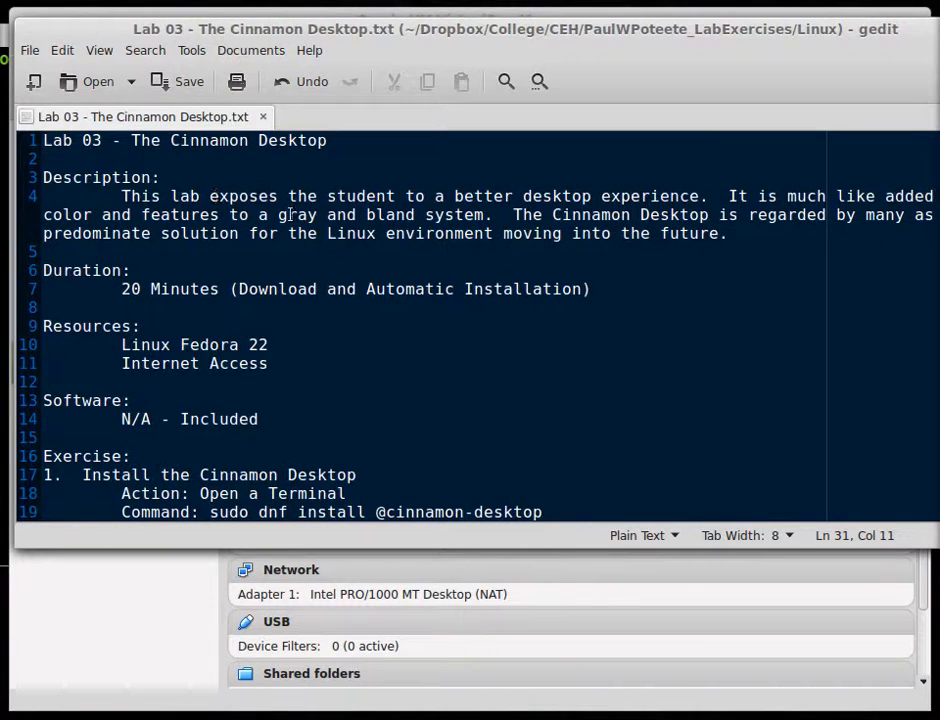
Highlight 'The Cinnamon Desktop' in the lab title and the Fedora 22, Internet Access and included-software lines
{"action": "left_click_drag", "start_coordinate": [172, 146], "coordinate": [327, 142]}
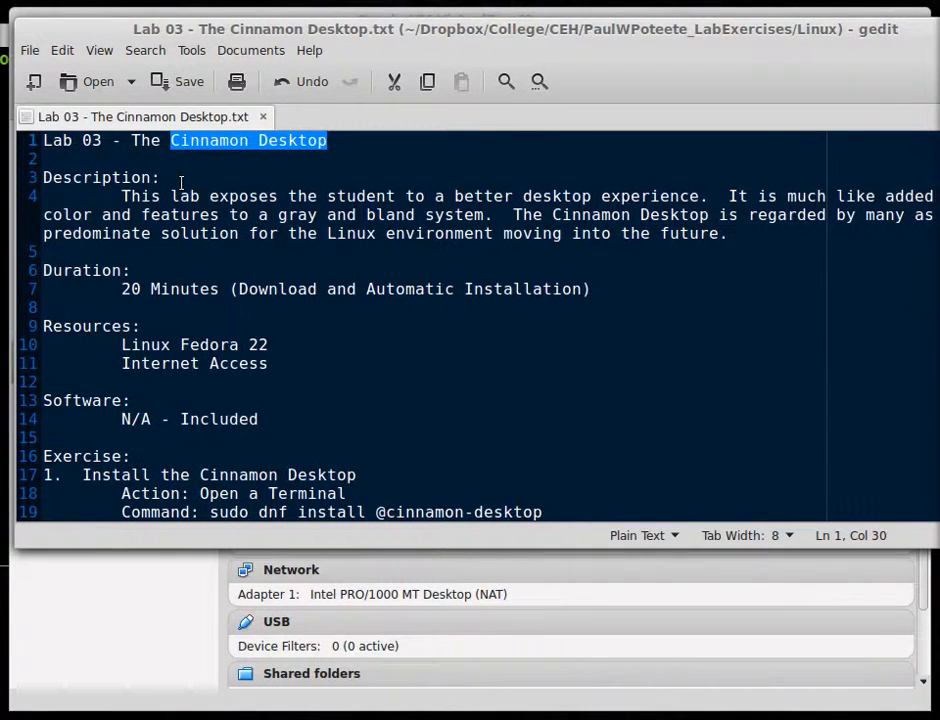
{"action": "left_click_drag", "start_coordinate": [329, 143], "coordinate": [130, 141]}
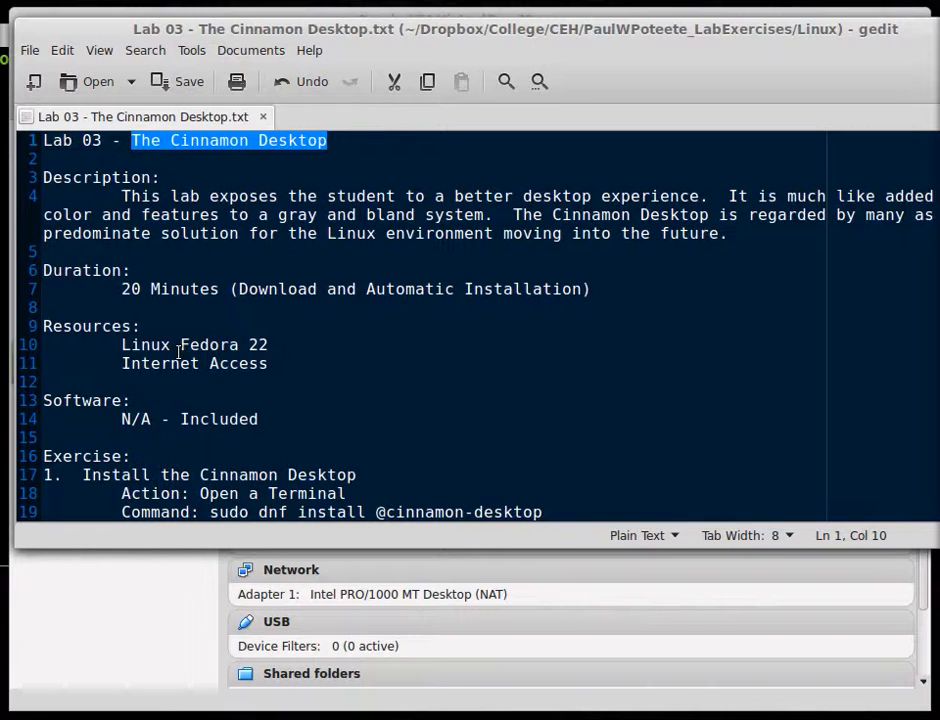
{"action": "triple_click", "coordinate": [140, 345]}
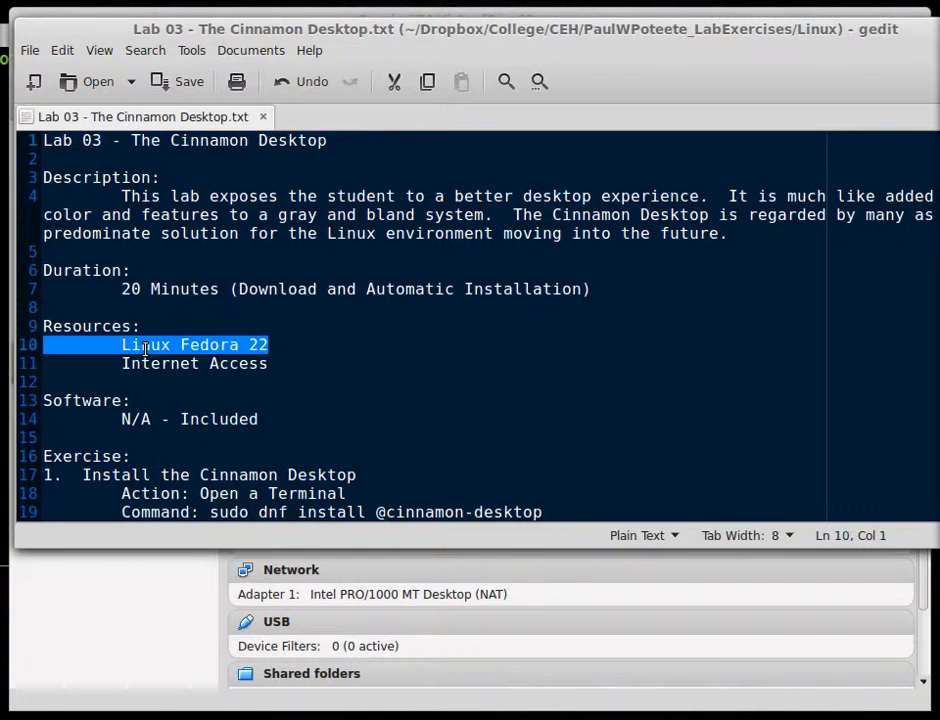
{"action": "triple_click", "coordinate": [208, 364]}
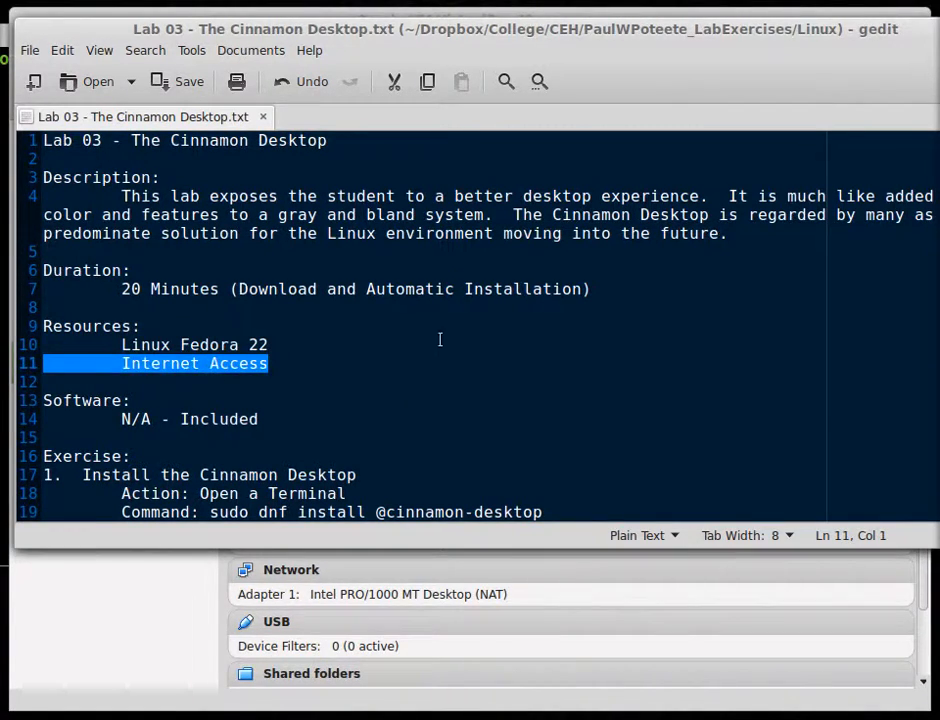
{"action": "scroll", "coordinate": [439, 340], "scroll_direction": "down", "scroll_amount": 3}
{"action": "triple_click", "coordinate": [220, 261]}
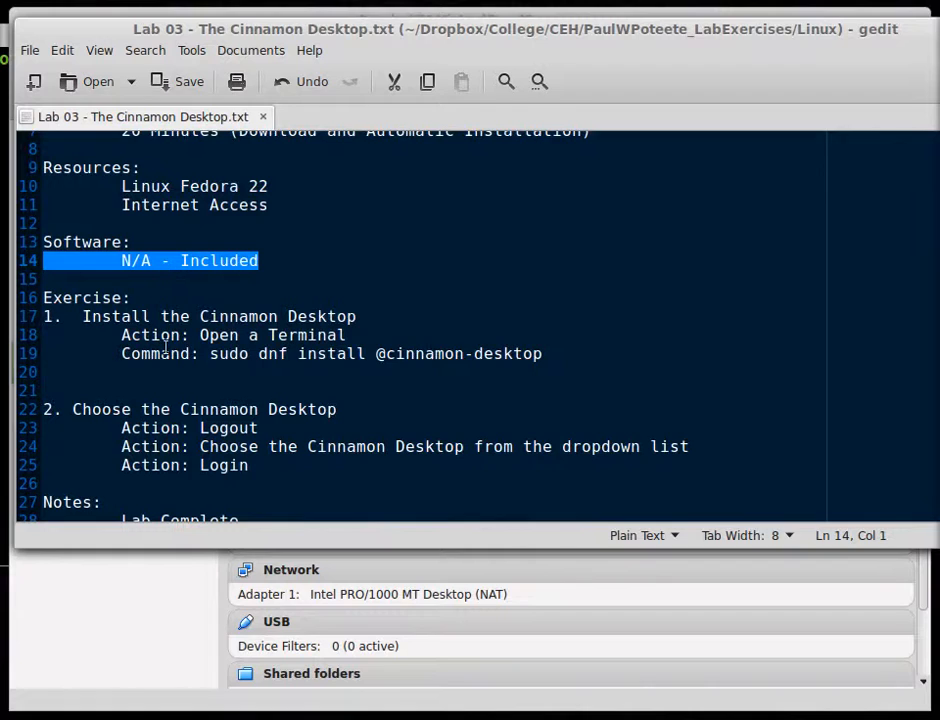
{"action": "left_click", "coordinate": [230, 316]}
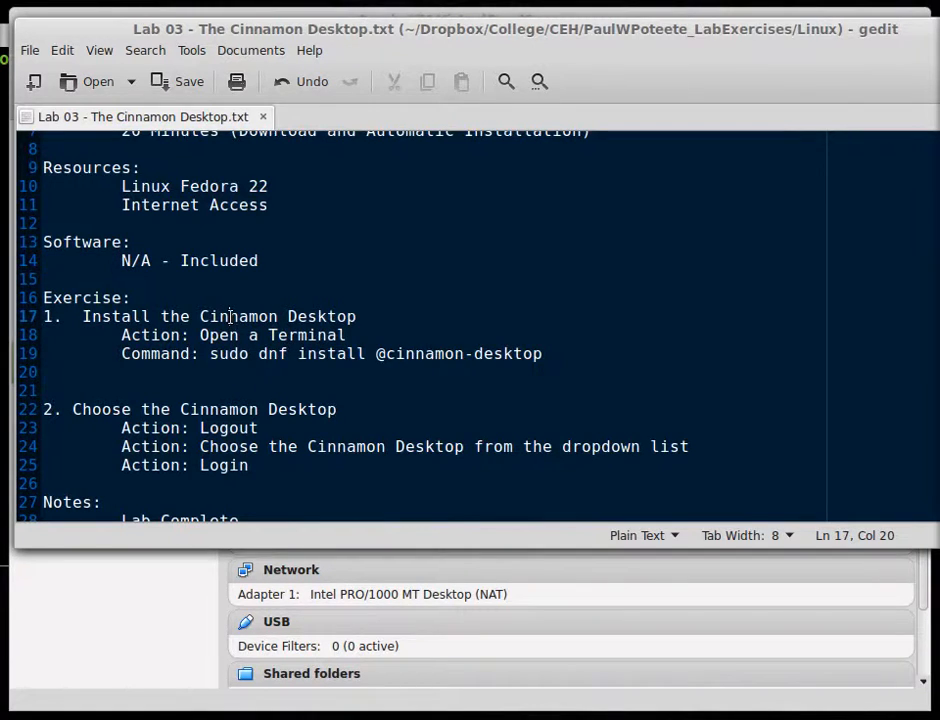
{"action": "triple_click", "coordinate": [230, 316]}
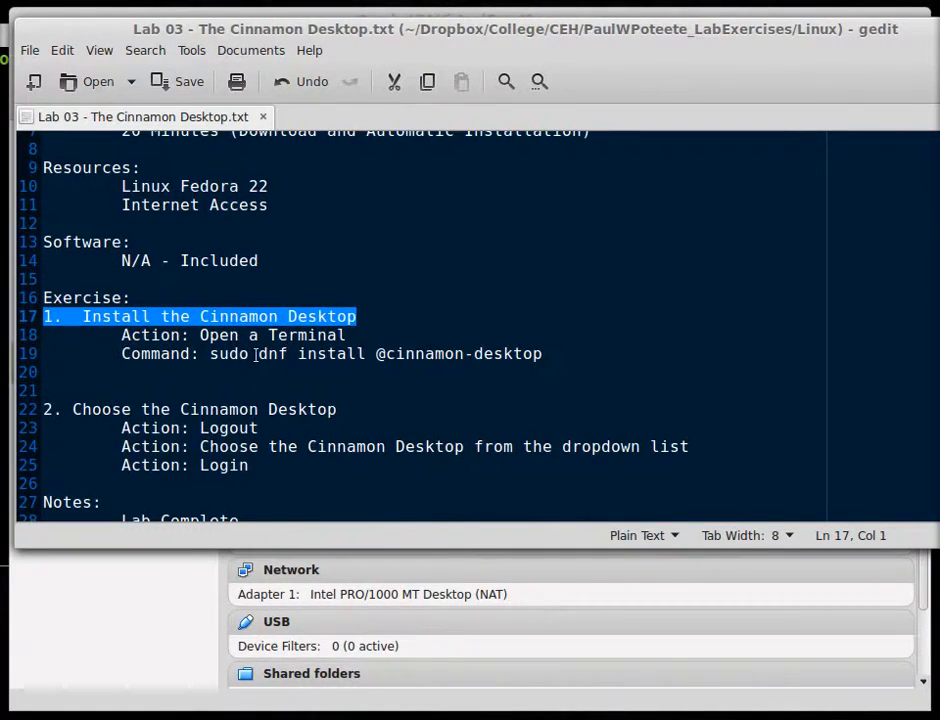
{"action": "double_click", "coordinate": [240, 338]}
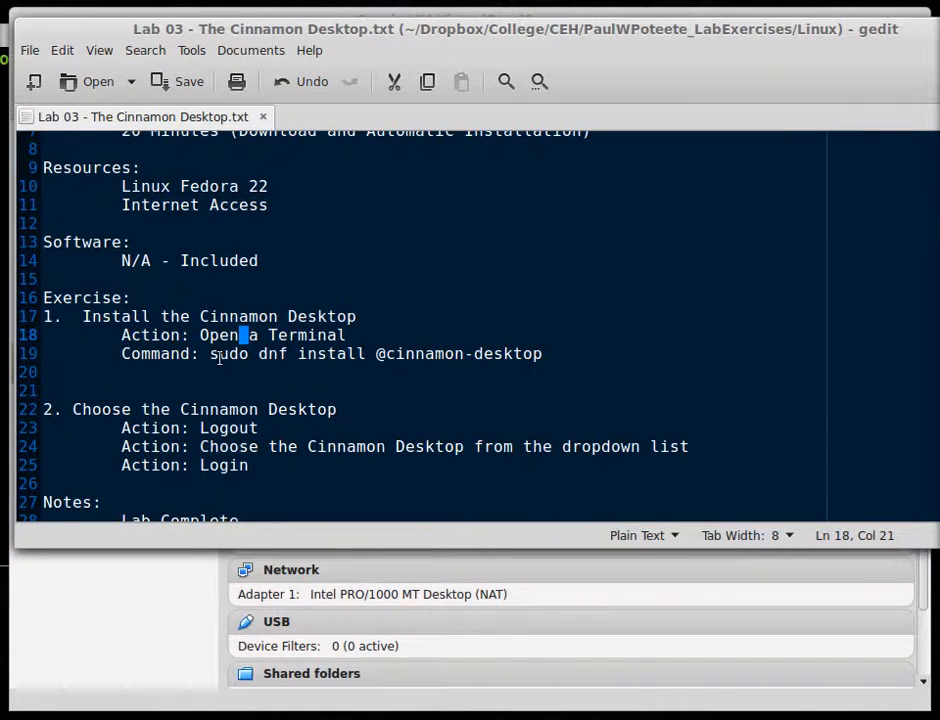
{"action": "left_click_drag", "start_coordinate": [211, 355], "coordinate": [253, 357]}
{"action": "double_click", "coordinate": [268, 356]}
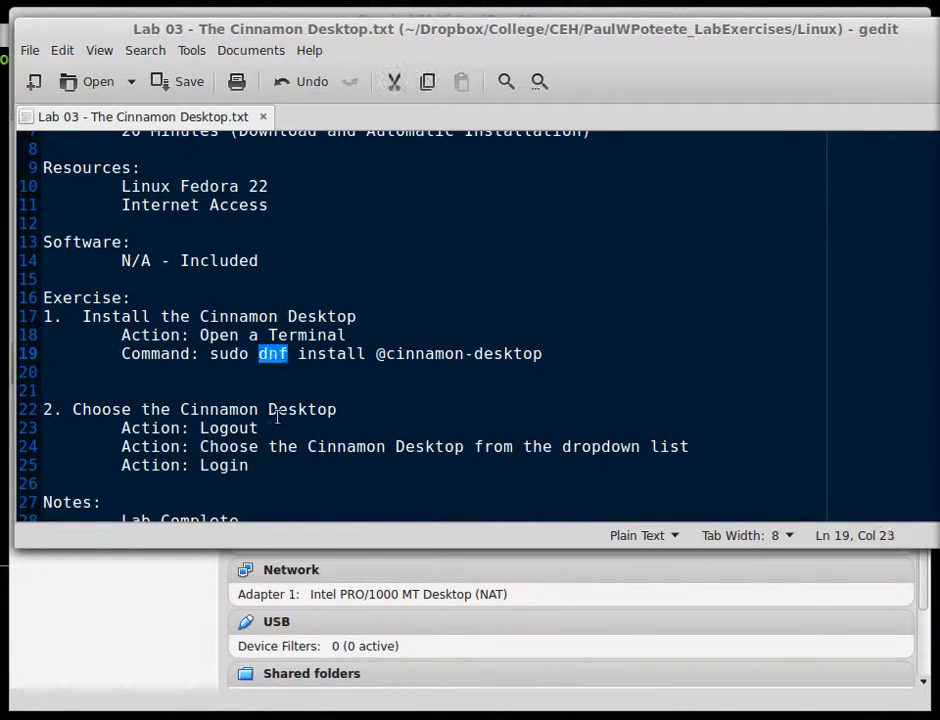
{"action": "double_click", "coordinate": [331, 355]}
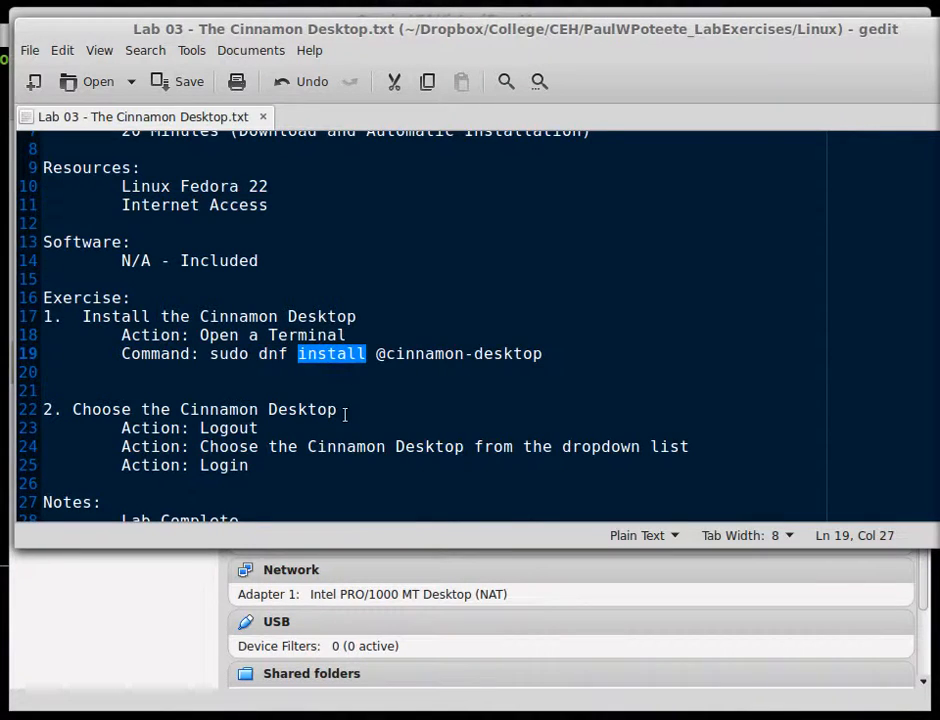
{"action": "left_click_drag", "start_coordinate": [377, 354], "coordinate": [544, 355]}
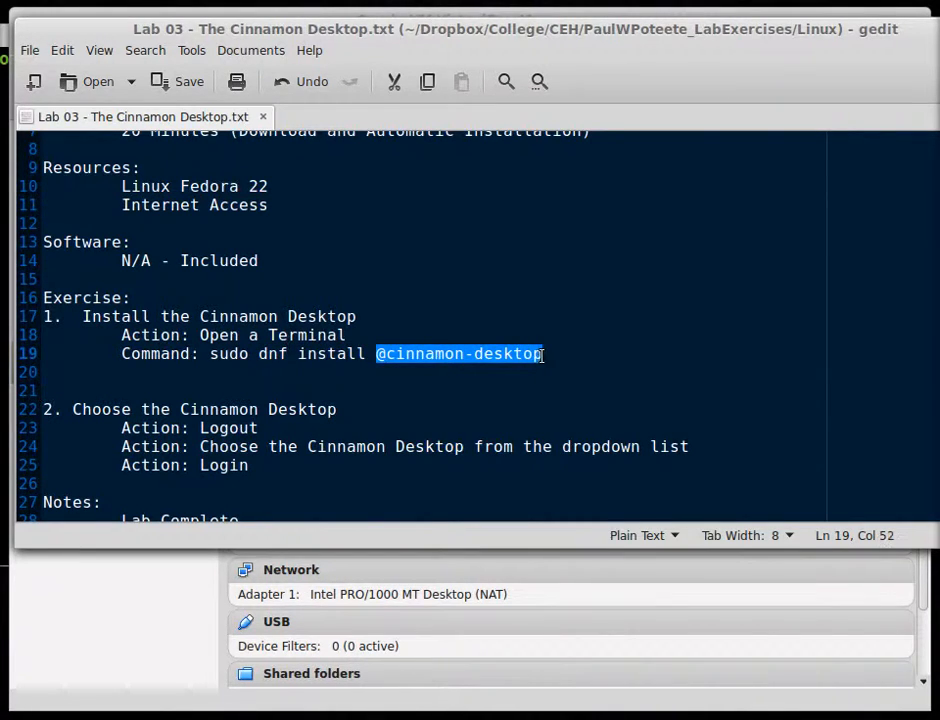
{"action": "left_click", "coordinate": [211, 355]}
{"action": "left_click_drag", "start_coordinate": [211, 355], "coordinate": [543, 359]}
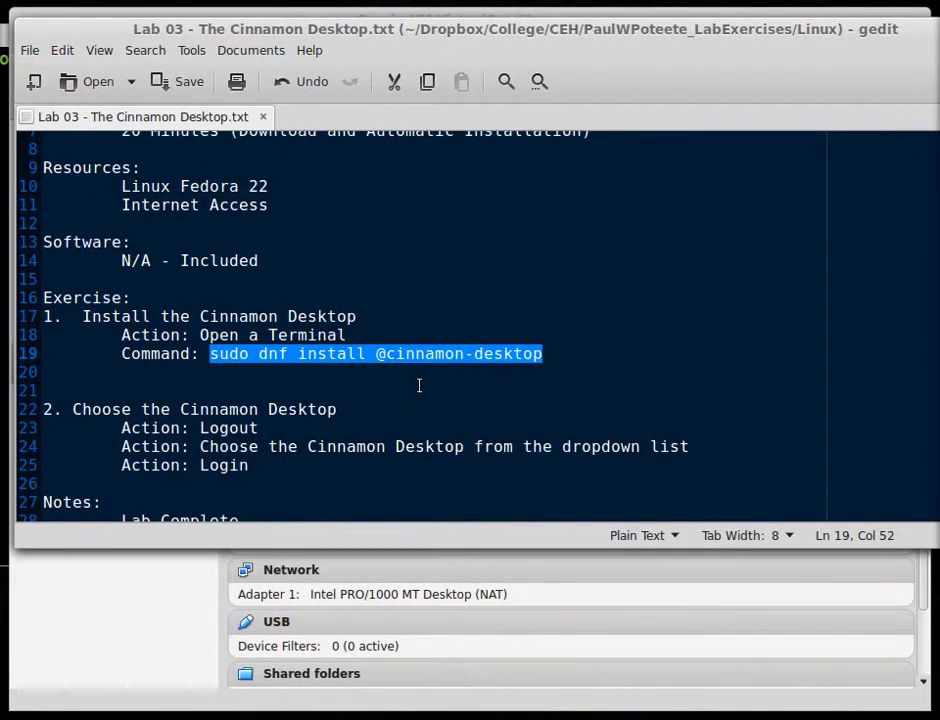
Highlight the Logout, session dropdown, Login and linuxpitstop.com lines, then bring VirtualBox Manager forward
{"action": "scroll", "coordinate": [419, 385], "scroll_direction": "down", "scroll_amount": 1}
{"action": "left_click", "coordinate": [235, 363]}
{"action": "double_click", "coordinate": [235, 363]}
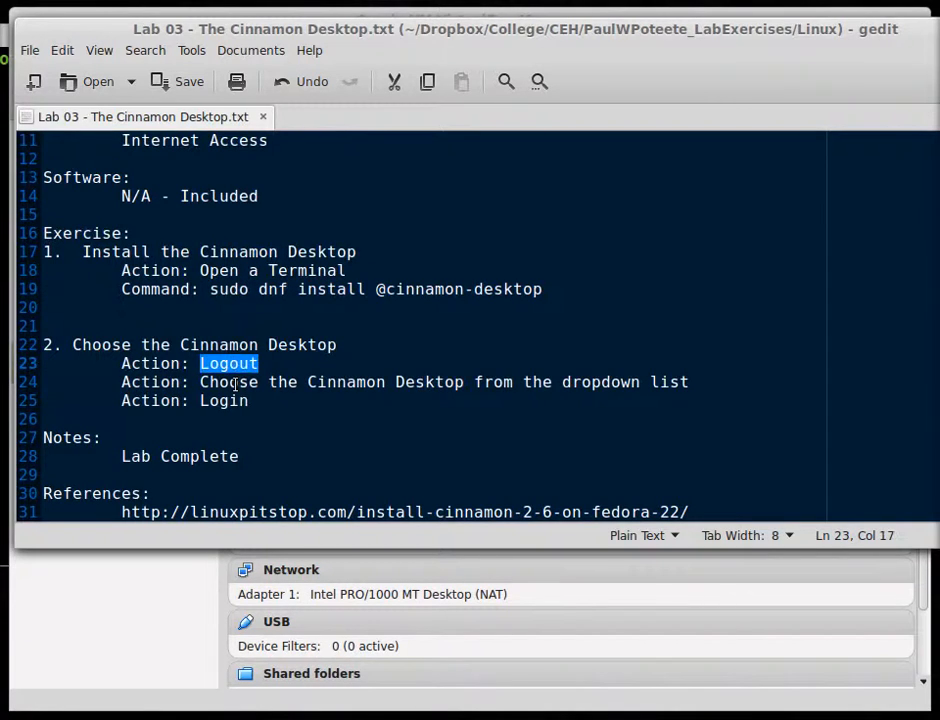
{"action": "triple_click", "coordinate": [235, 382]}
{"action": "double_click", "coordinate": [222, 401]}
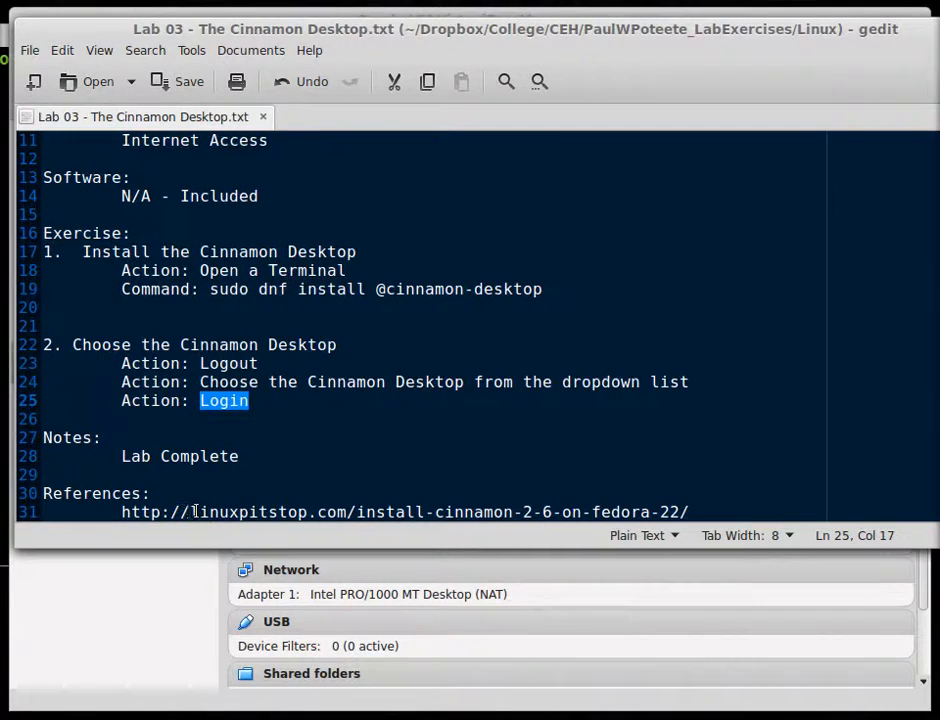
{"action": "left_click_drag", "start_coordinate": [191, 512], "coordinate": [348, 512]}
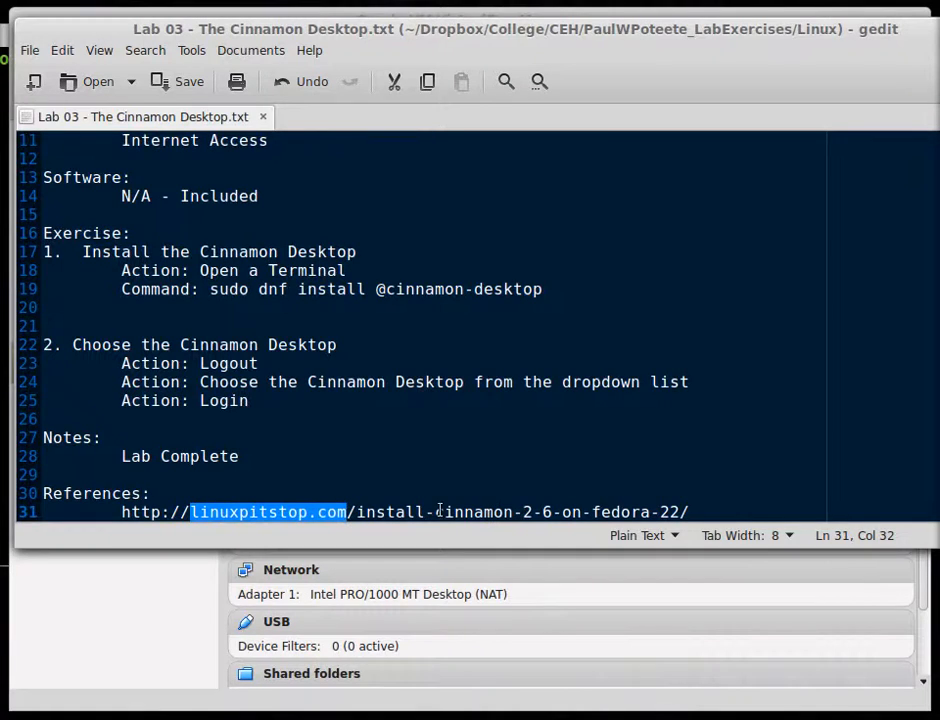
{"action": "left_click", "coordinate": [280, 452]}
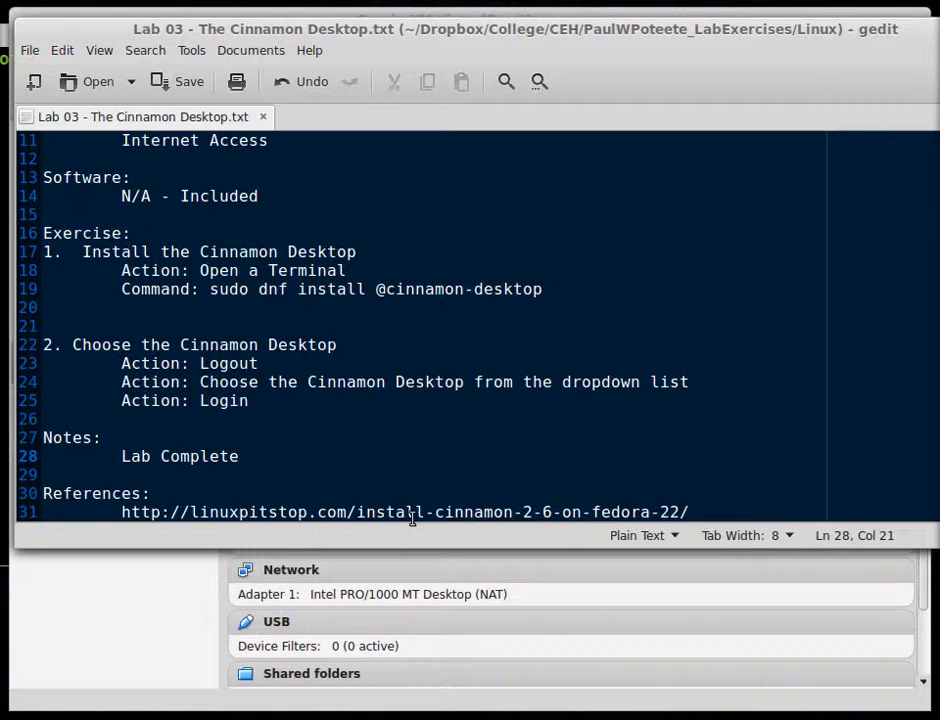
{"action": "left_click", "coordinate": [168, 432]}
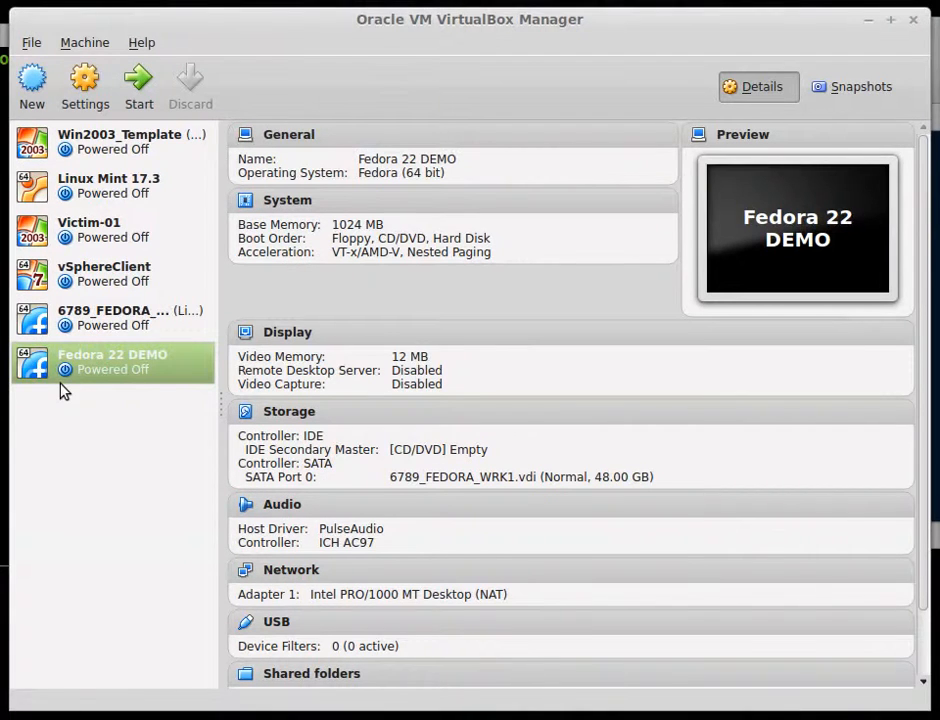
Start the Fedora 22 DEMO machine and boot the default GRUB entry
{"action": "left_click", "coordinate": [147, 106]}
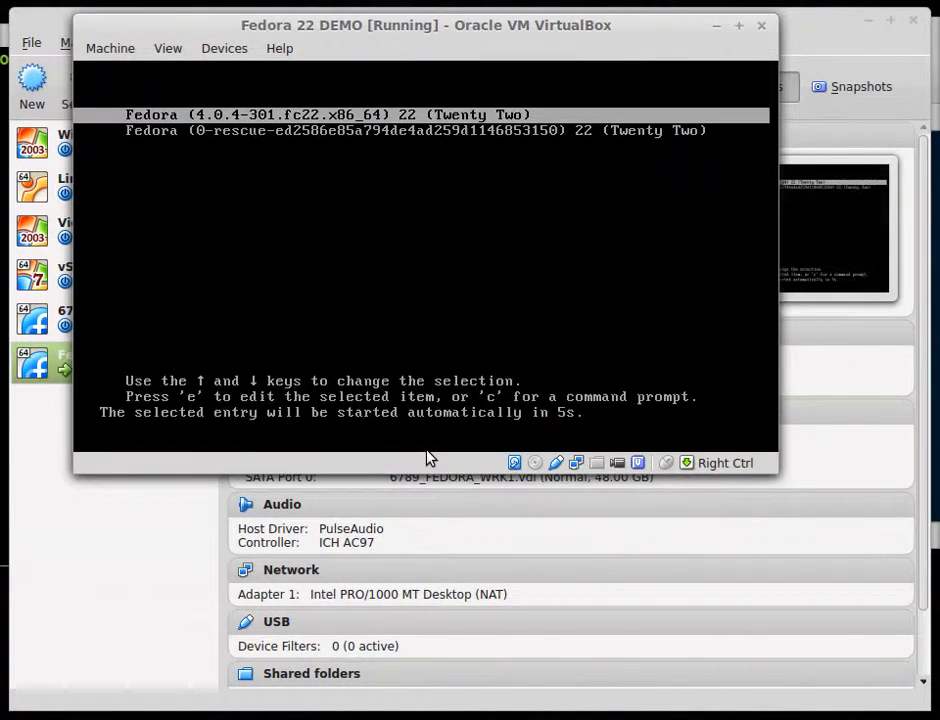
{"action": "key", "text": "Return"}
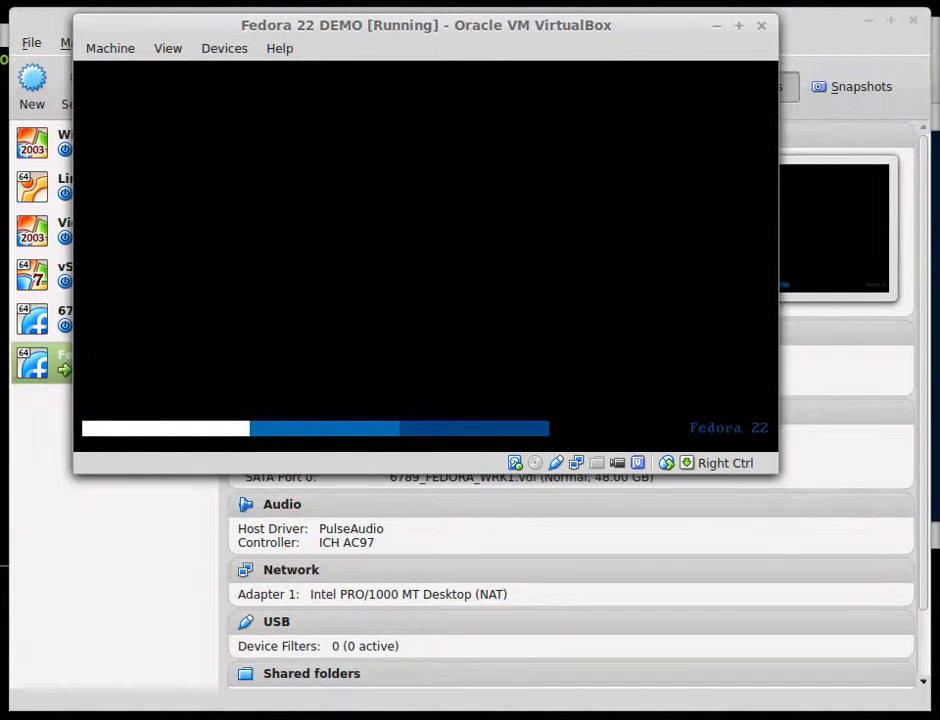
{"action": "left_click_drag", "start_coordinate": [518, 27], "coordinate": [577, 147]}
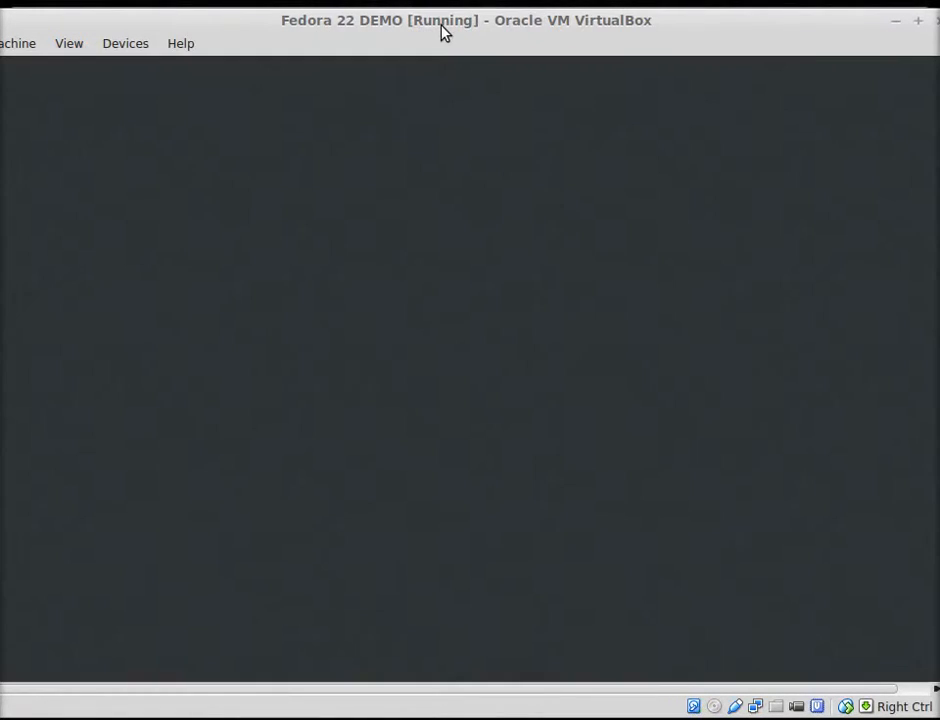
{"action": "left_click_drag", "start_coordinate": [447, 26], "coordinate": [460, 24]}
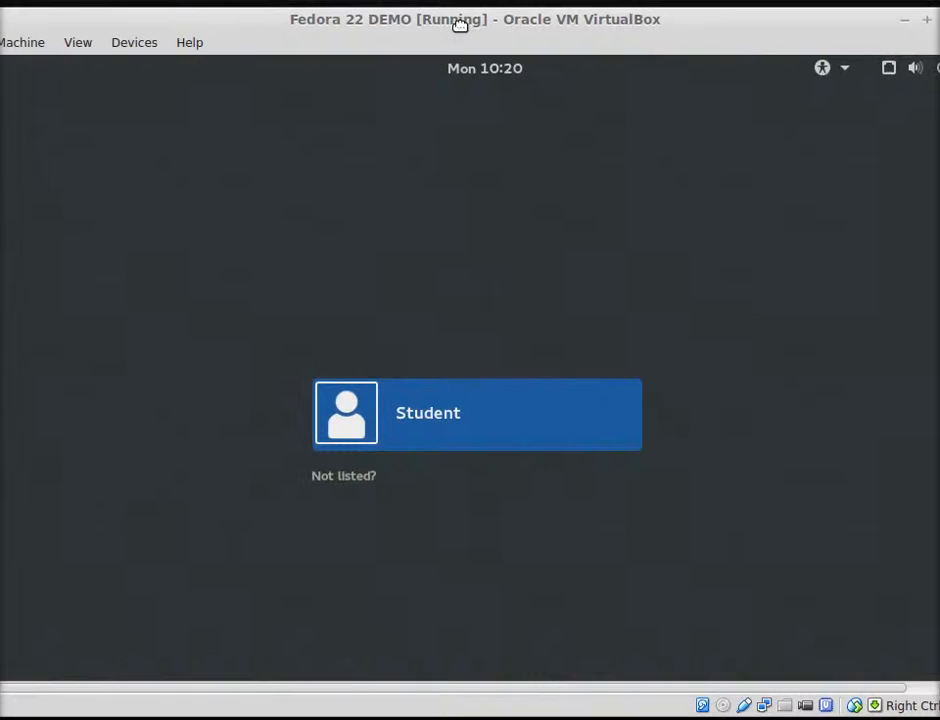
Sign in to the Student account with its password
{"action": "left_click", "coordinate": [438, 426]}
{"action": "type", "text": "student1"}
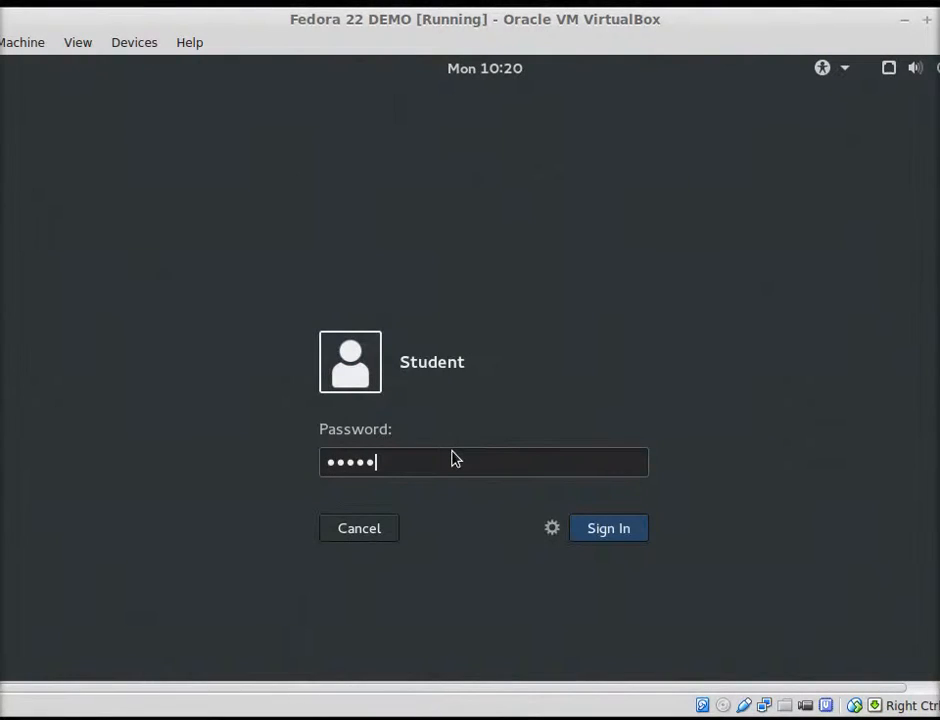
{"action": "key", "text": "Return"}
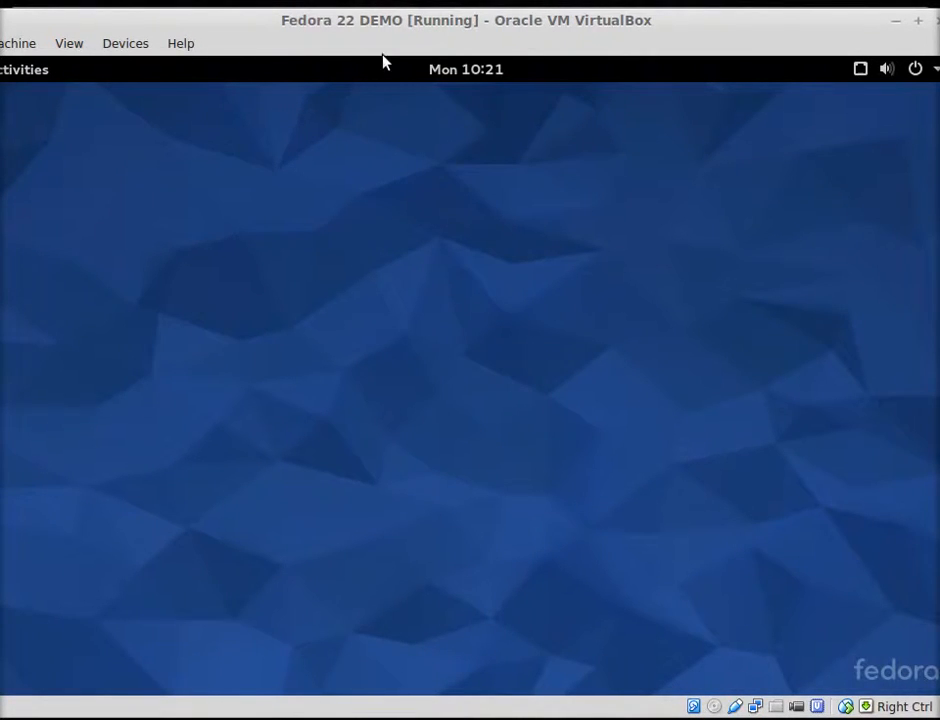
{"action": "left_click_drag", "start_coordinate": [372, 25], "coordinate": [396, 25]}
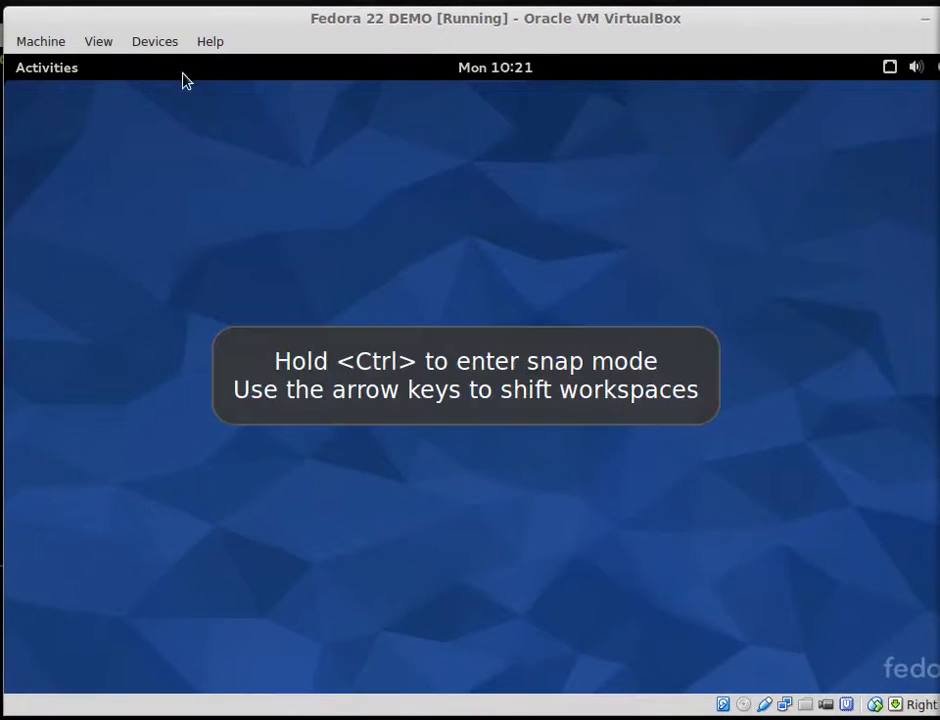
Find 'terminal' in Activities and launch the Terminal app
{"action": "left_click", "coordinate": [61, 72]}
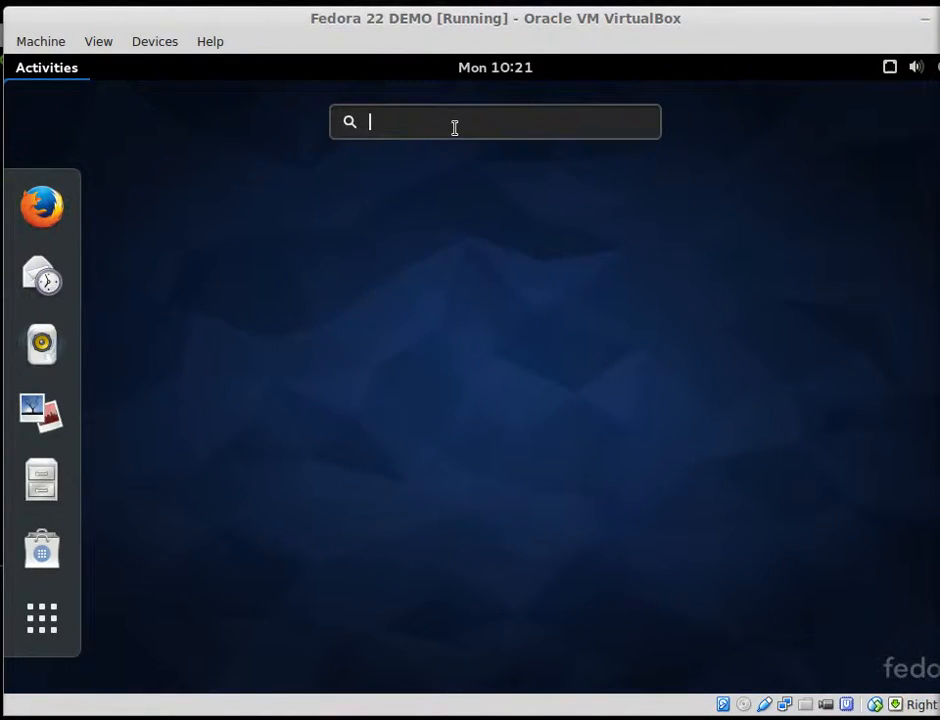
{"action": "type", "text": "terminal"}
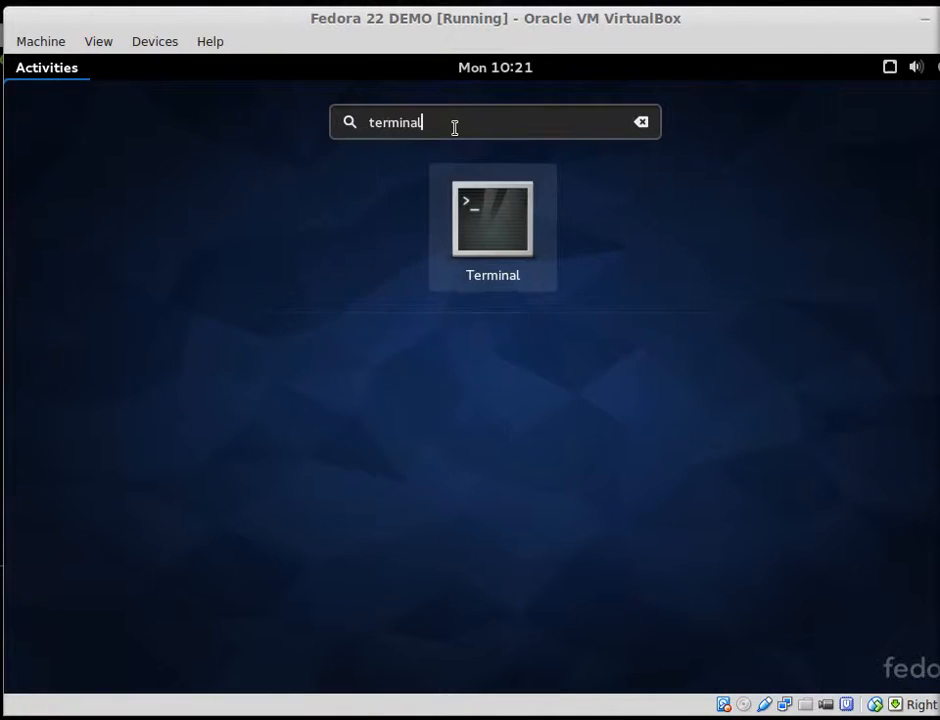
{"action": "left_click", "coordinate": [497, 230]}
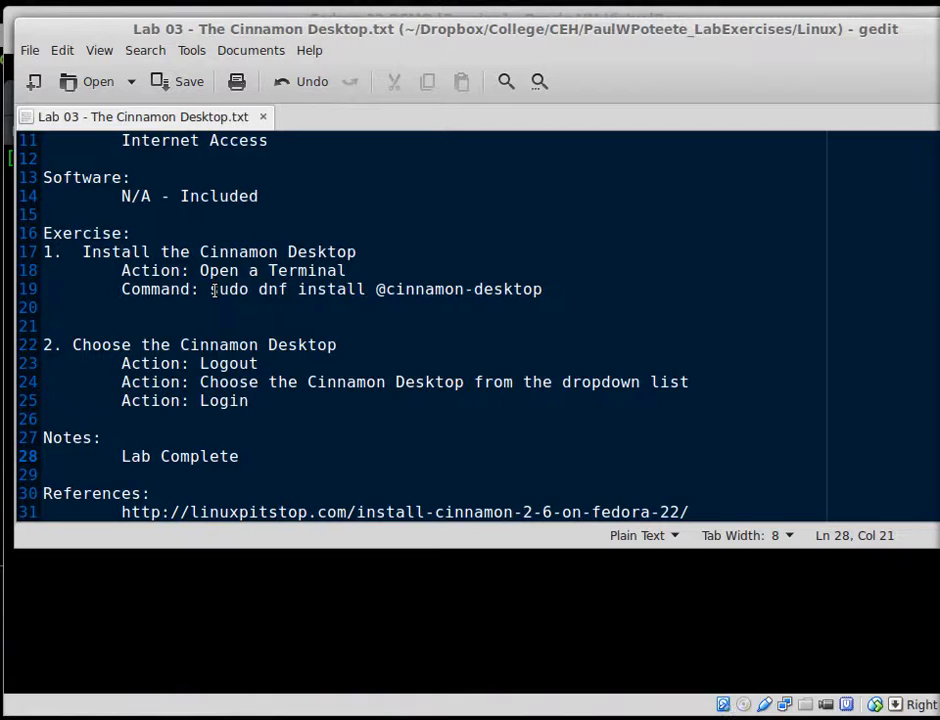
Copy the install command from the gedit notes and return to the VM terminal without pasting
{"action": "left_click_drag", "start_coordinate": [211, 290], "coordinate": [544, 290]}
{"action": "right_click", "coordinate": [499, 291]}
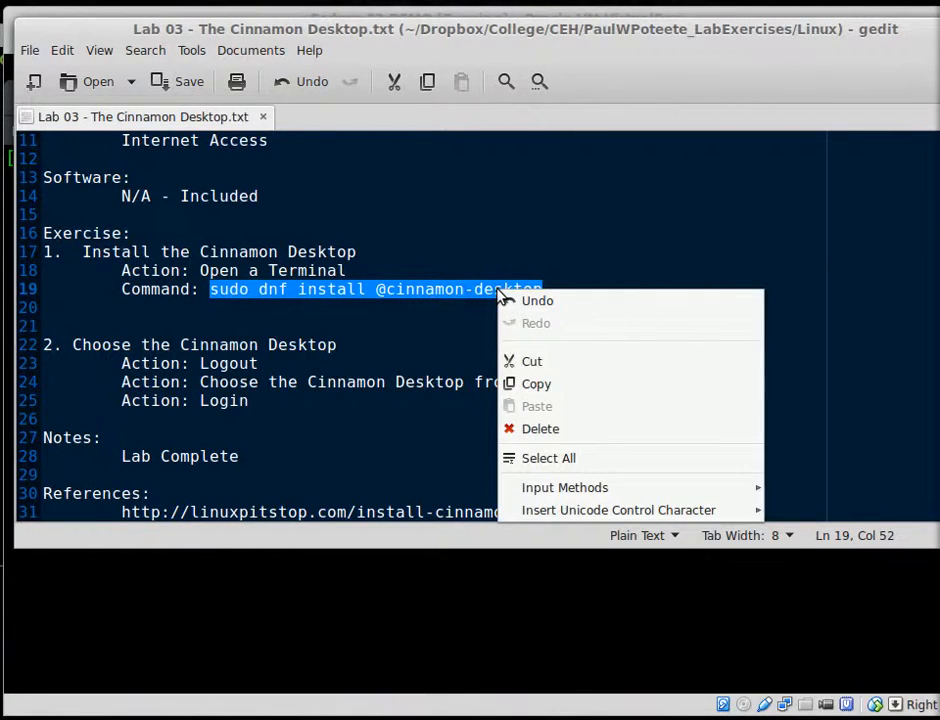
{"action": "left_click", "coordinate": [521, 388]}
{"action": "left_click", "coordinate": [384, 560]}
{"action": "right_click", "coordinate": [284, 316]}
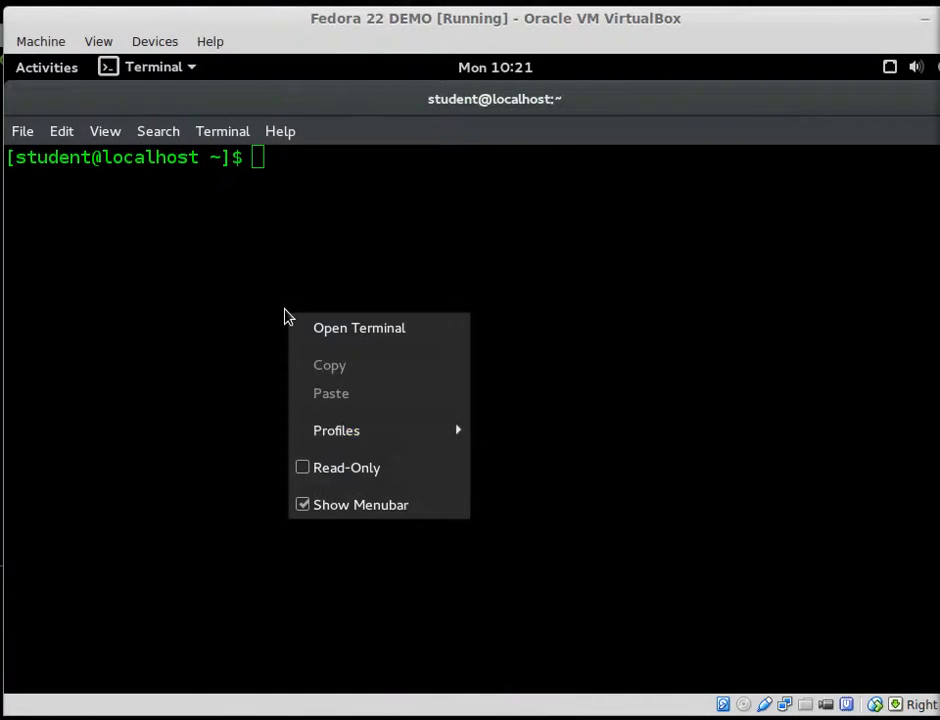
{"action": "left_click", "coordinate": [370, 299]}
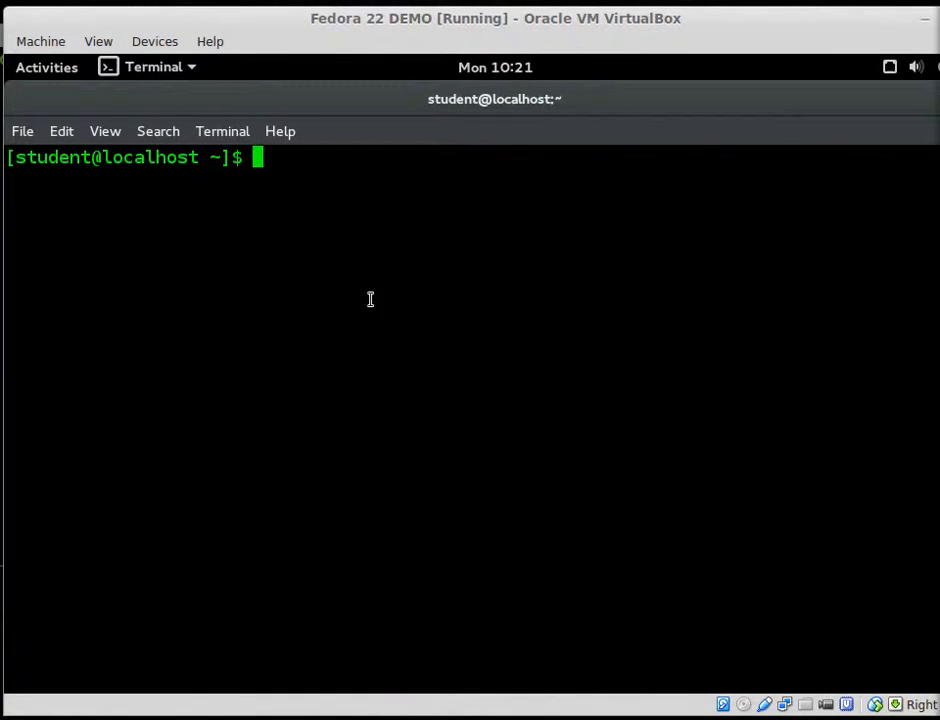
{"action": "type", "text": "sudo "}
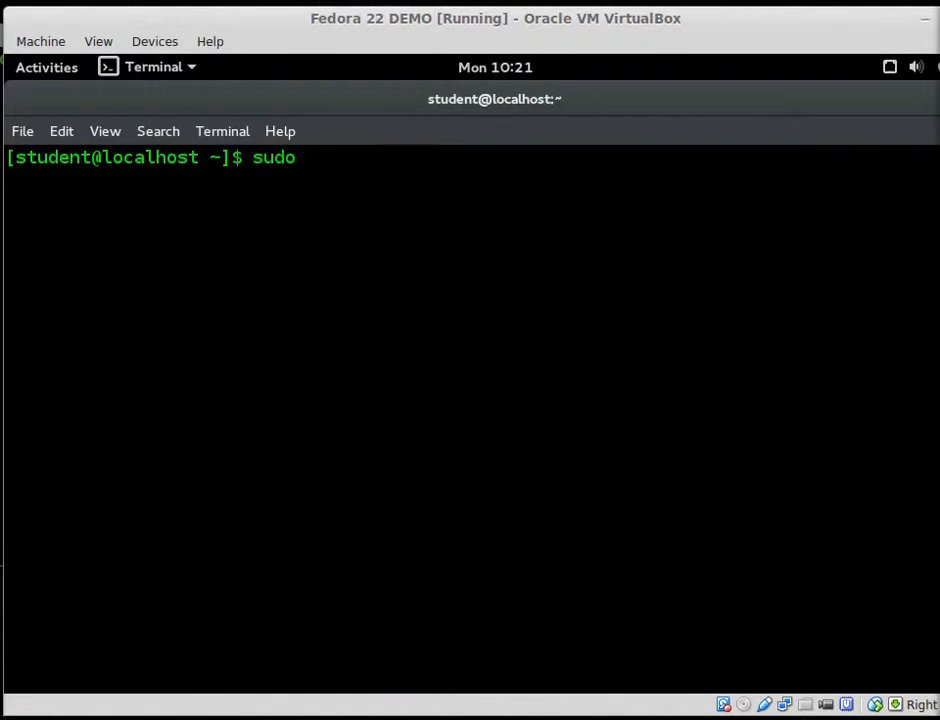
{"action": "type", "text": "dnf install @"}
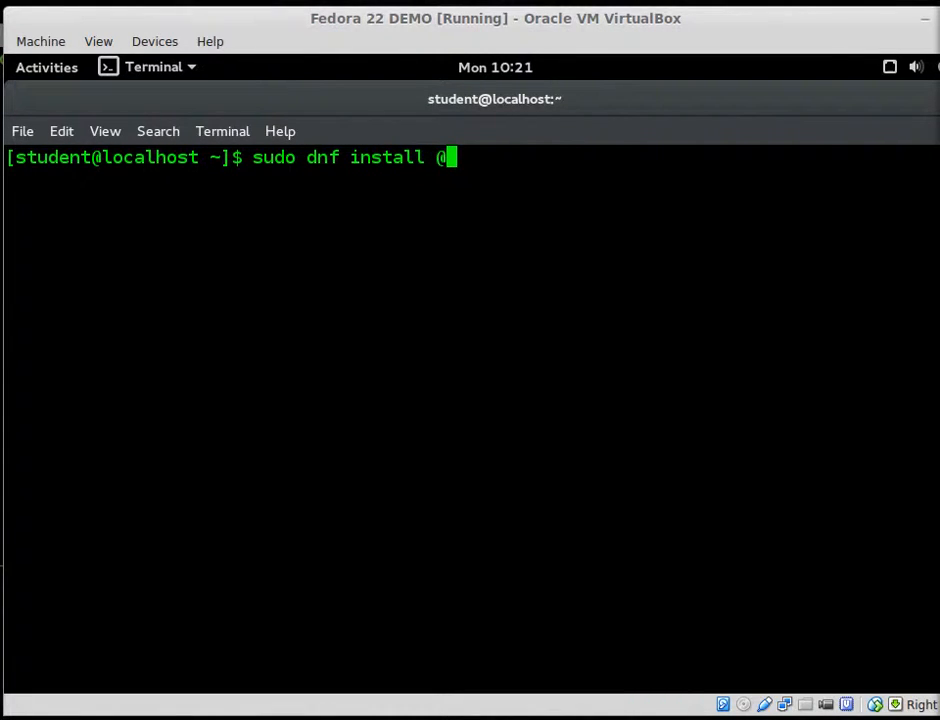
{"action": "type", "text": "cinnamon-"}
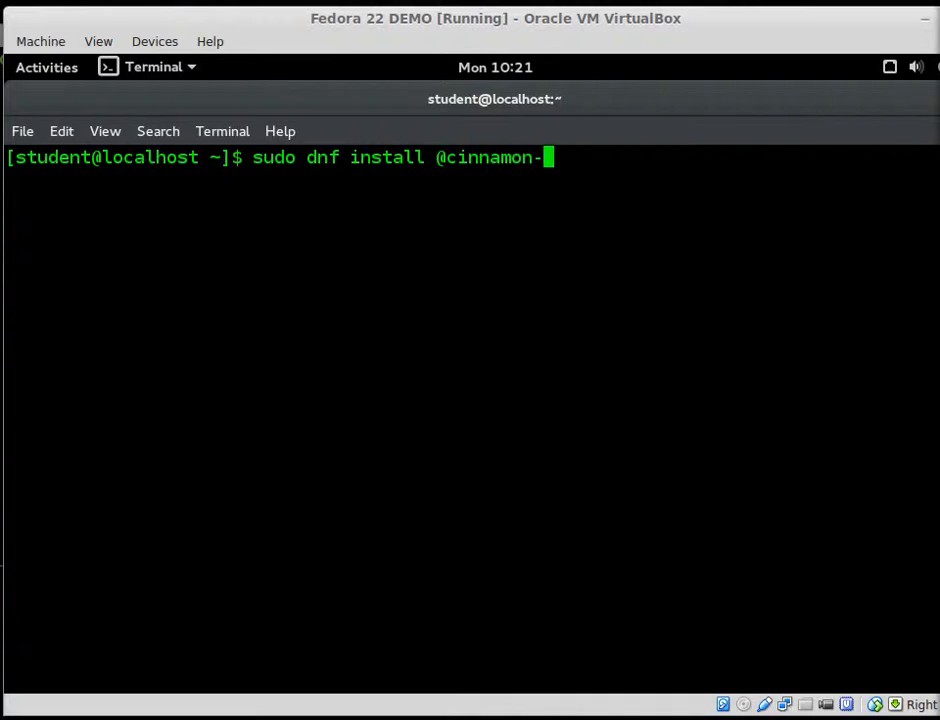
{"action": "type", "text": "desktop"}
{"action": "key", "text": "Return"}
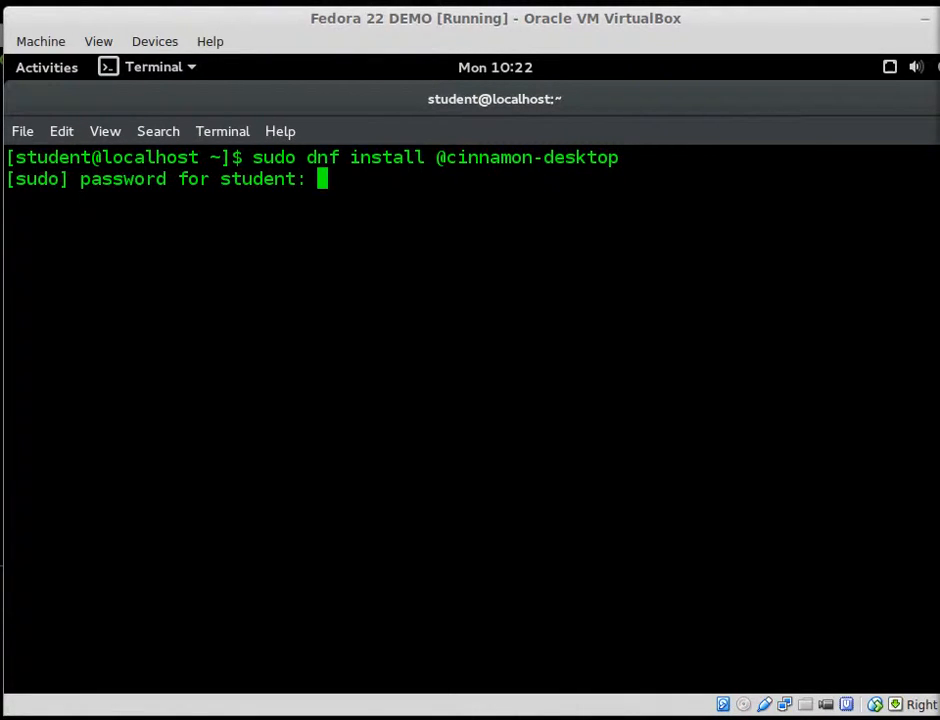
{"action": "key", "text": "Return"}
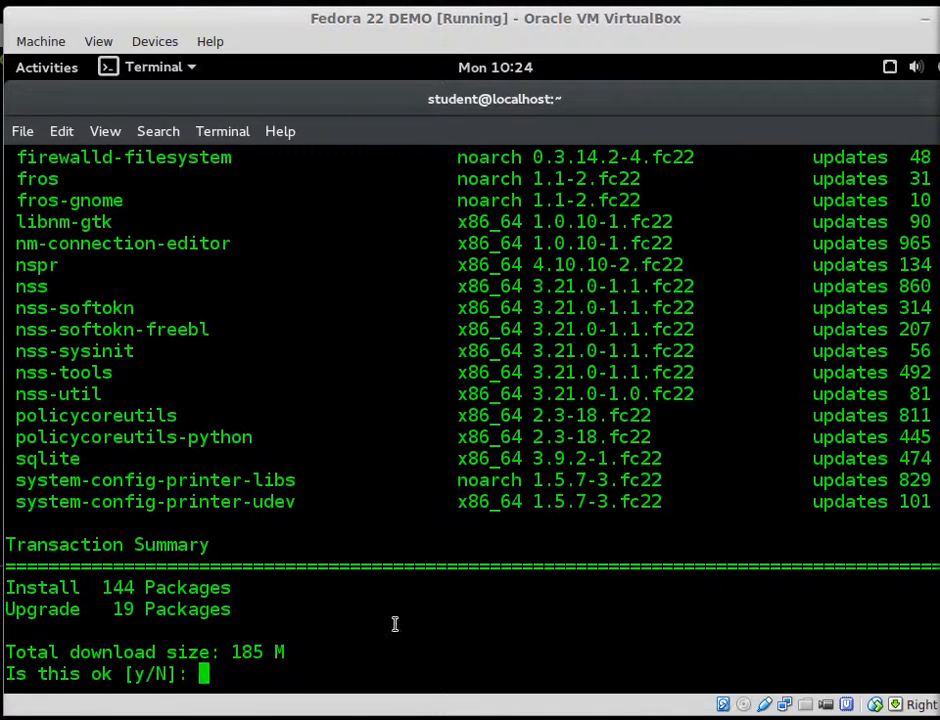
Confirm with y, let the Cinnamon packages install until Complete!, then type exit
{"action": "type", "text": "y"}
{"action": "key", "text": "Return"}
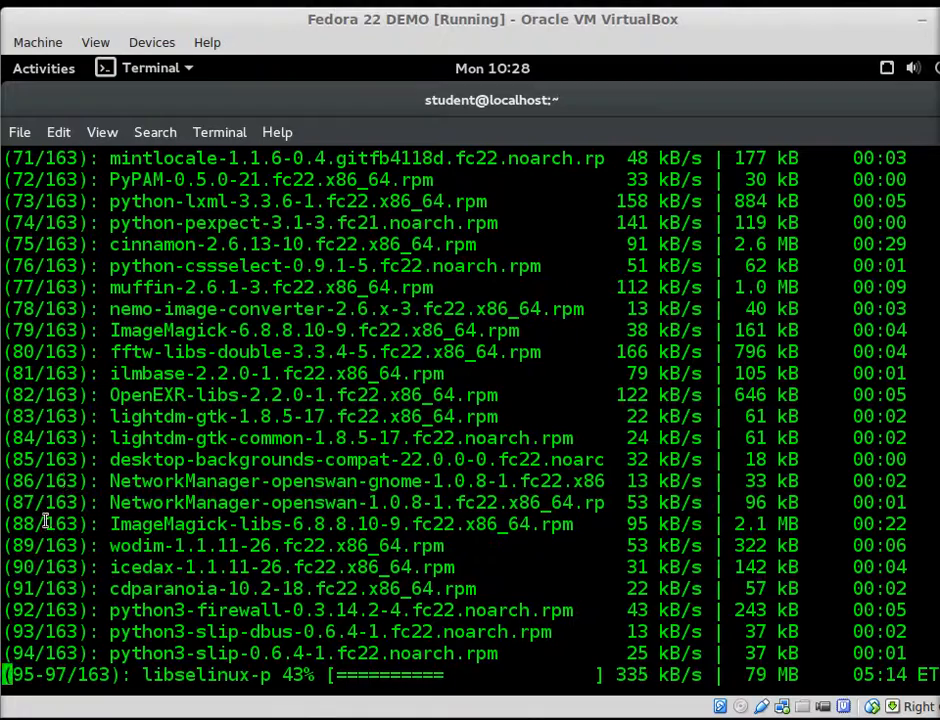
{"action": "left_click_drag", "start_coordinate": [12, 545], "coordinate": [74, 545]}
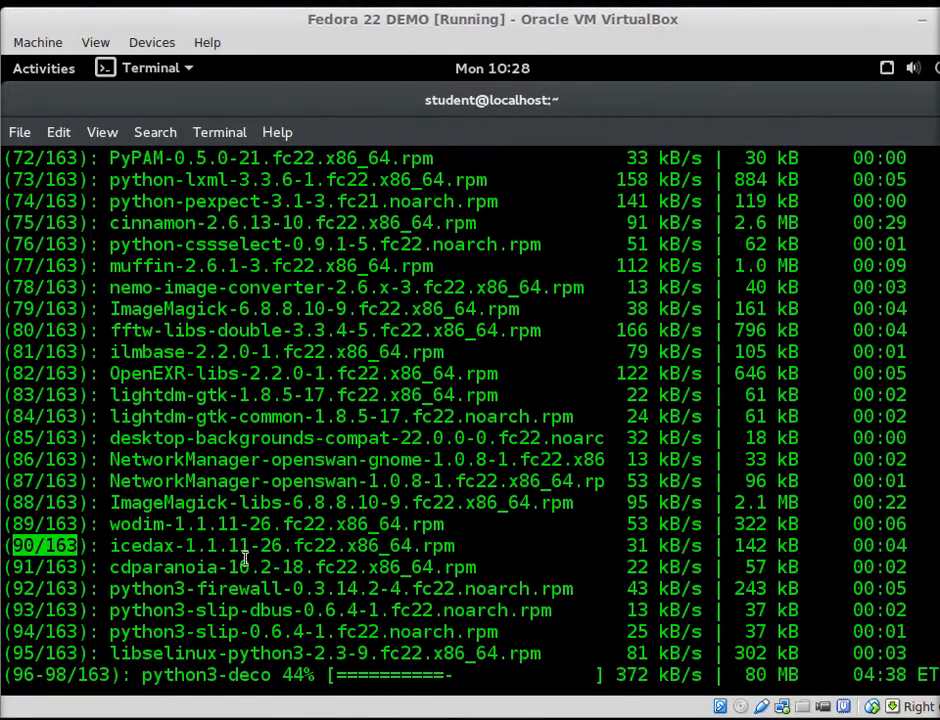
{"action": "left_click", "coordinate": [43, 551]}
{"action": "left_click_drag", "start_coordinate": [13, 524], "coordinate": [30, 523]}
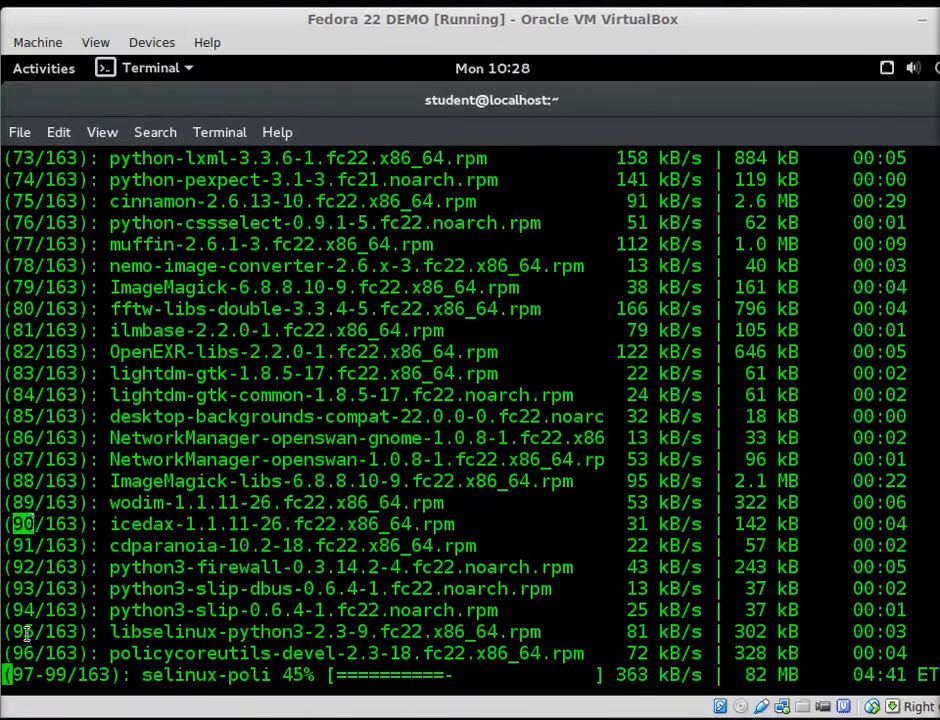
{"action": "left_click_drag", "start_coordinate": [14, 669], "coordinate": [111, 672]}
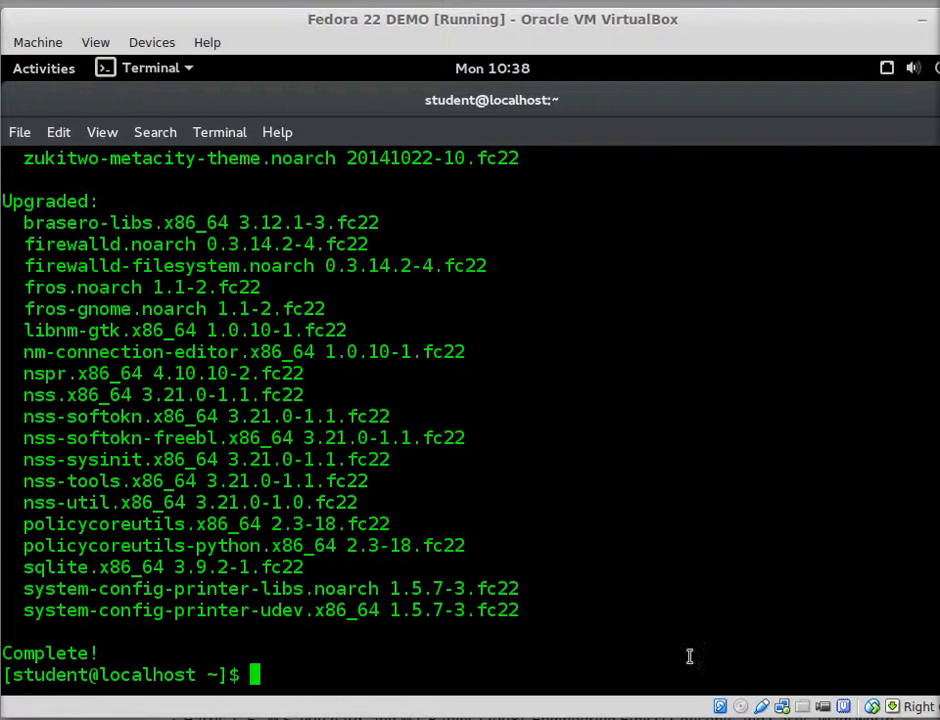
{"action": "type", "text": "exit"}
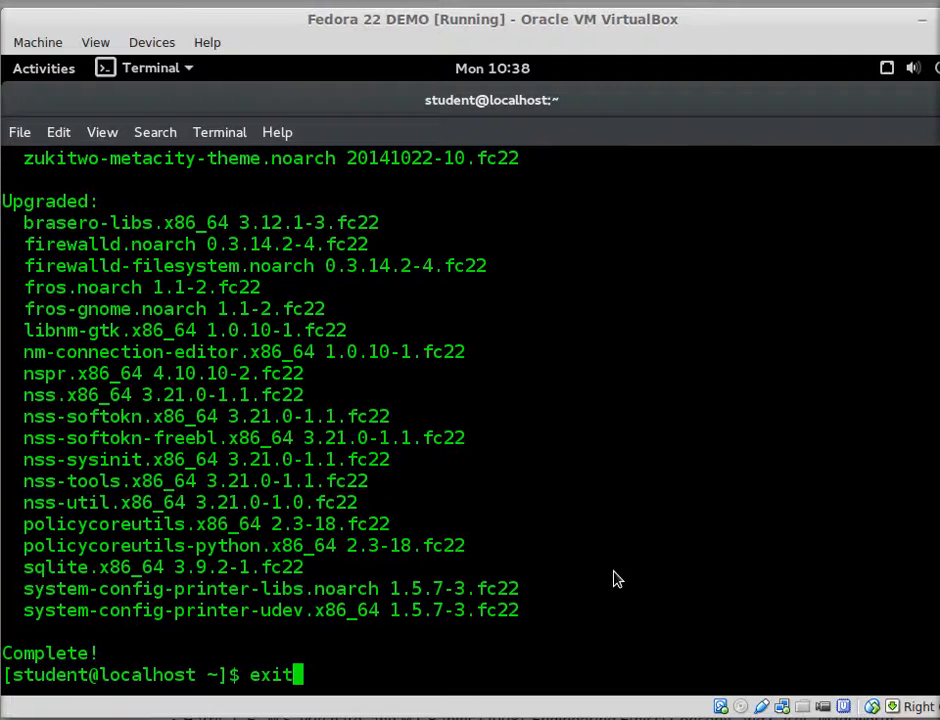
Close the terminal and choose Log Out under the user entry in the system menu
{"action": "key", "text": "Return"}
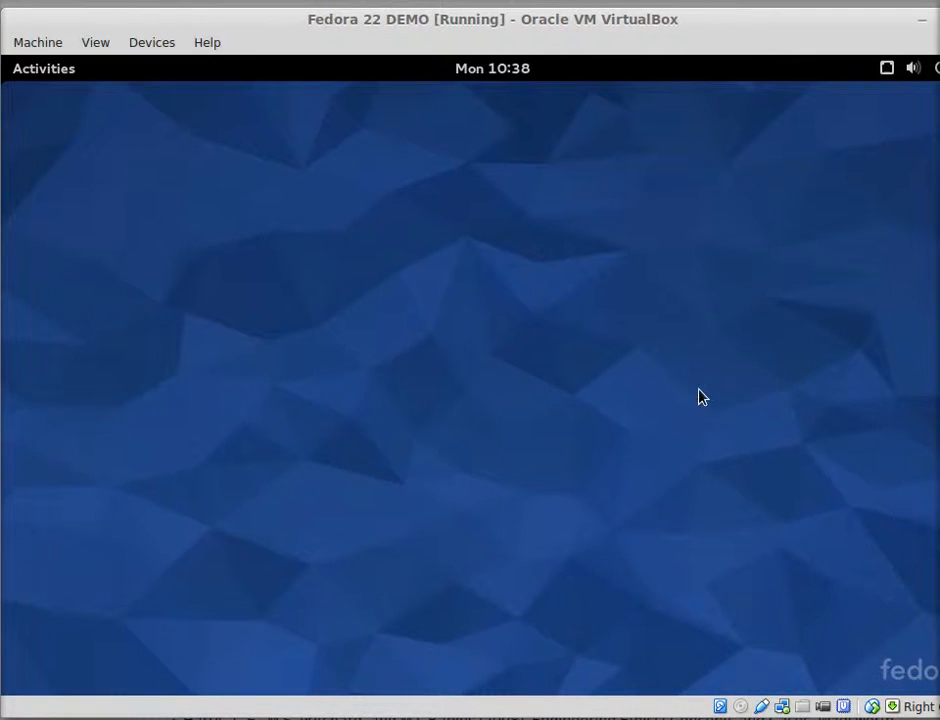
{"action": "left_click_drag", "start_coordinate": [754, 29], "coordinate": [707, 28]}
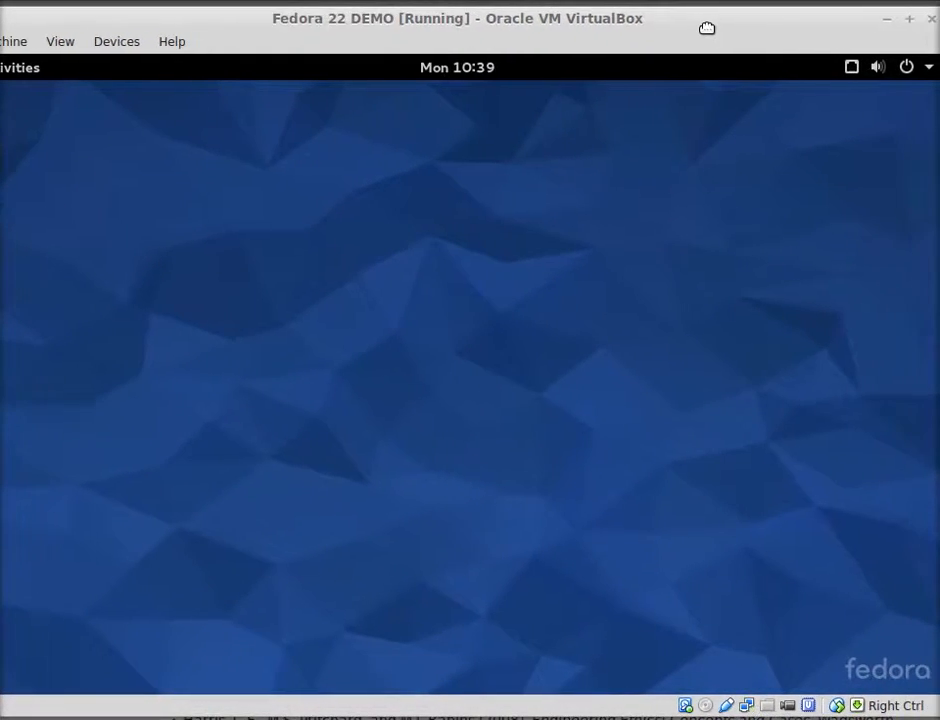
{"action": "left_click", "coordinate": [908, 68]}
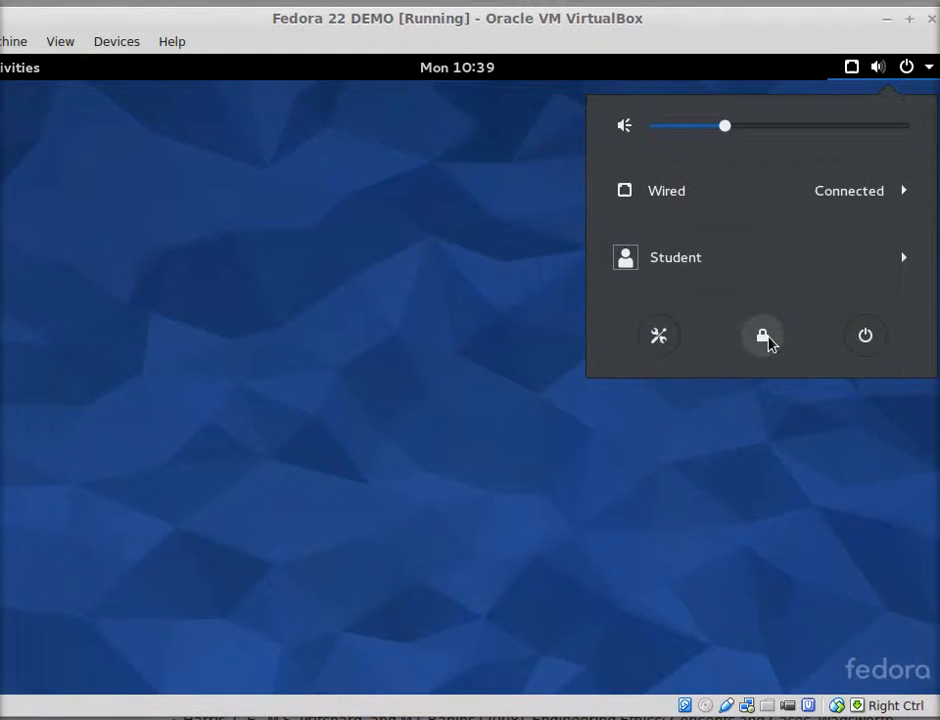
{"action": "left_click", "coordinate": [673, 259]}
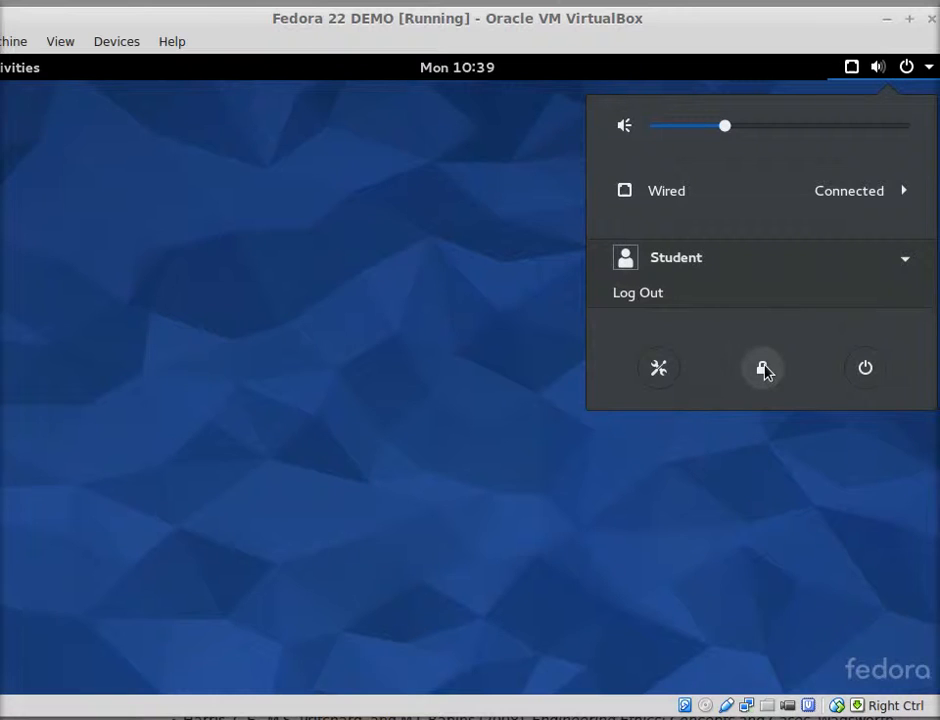
{"action": "left_click", "coordinate": [652, 298]}
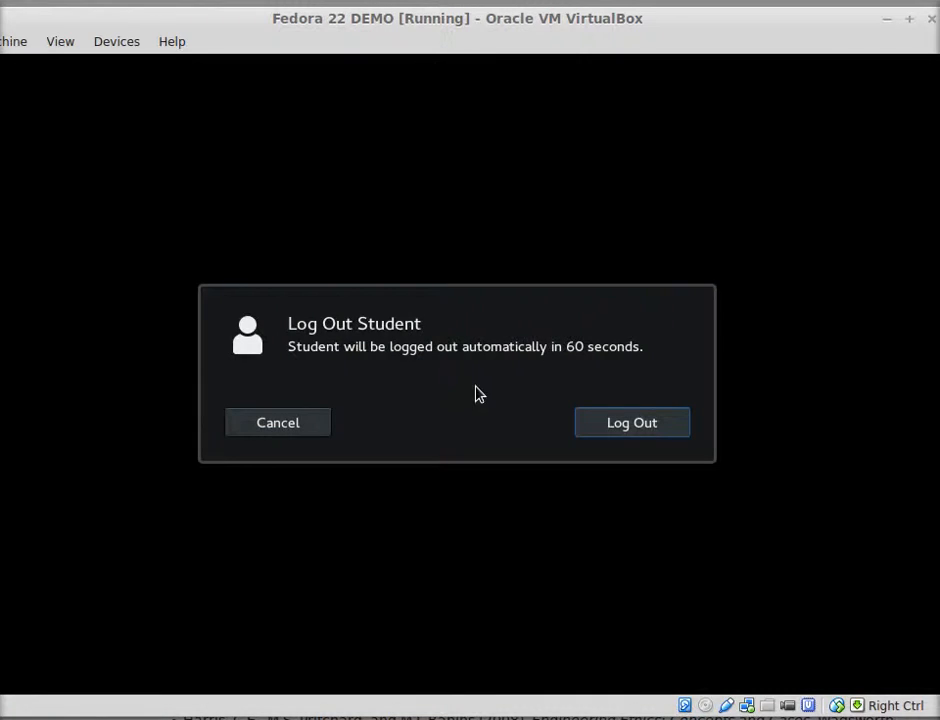
Confirm the log-out, pick the user at the login screen and view the session list unchanged
{"action": "left_click", "coordinate": [629, 424]}
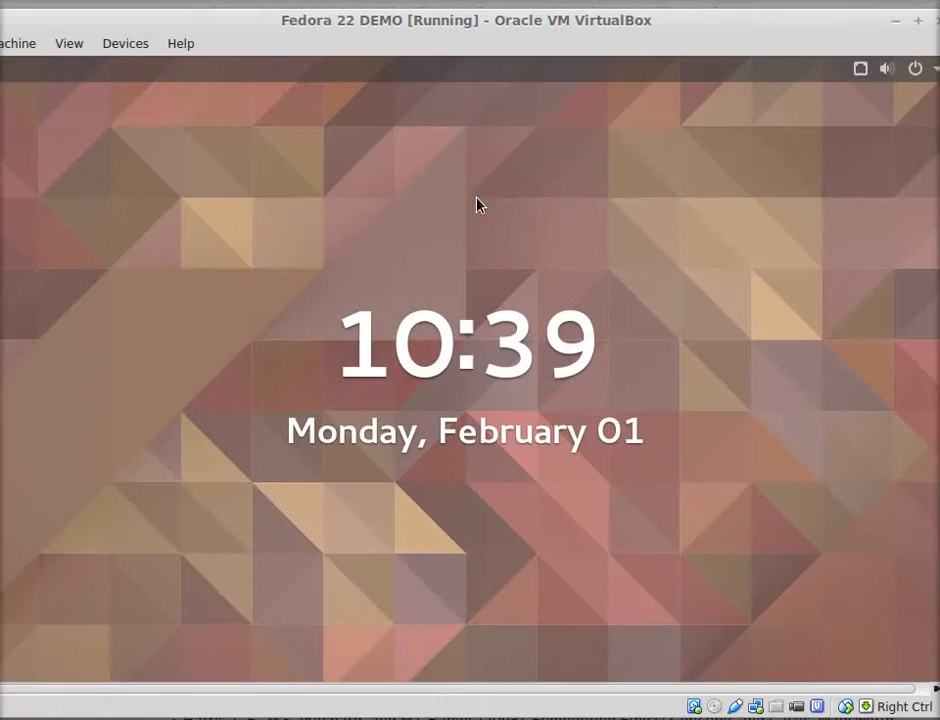
{"action": "left_click_drag", "start_coordinate": [520, 541], "coordinate": [504, 243]}
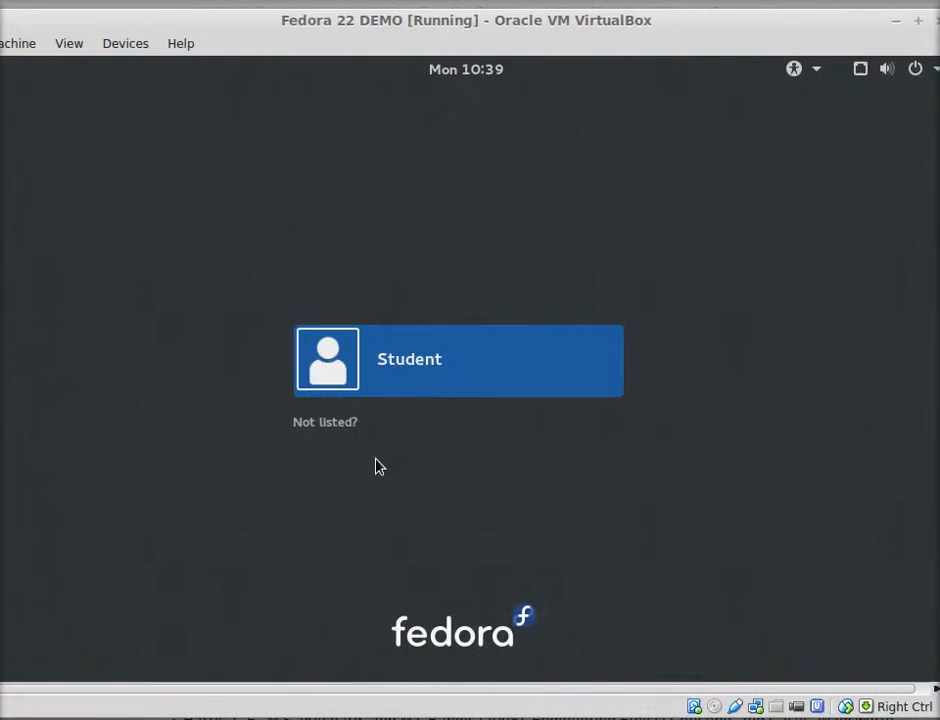
{"action": "left_click", "coordinate": [455, 365]}
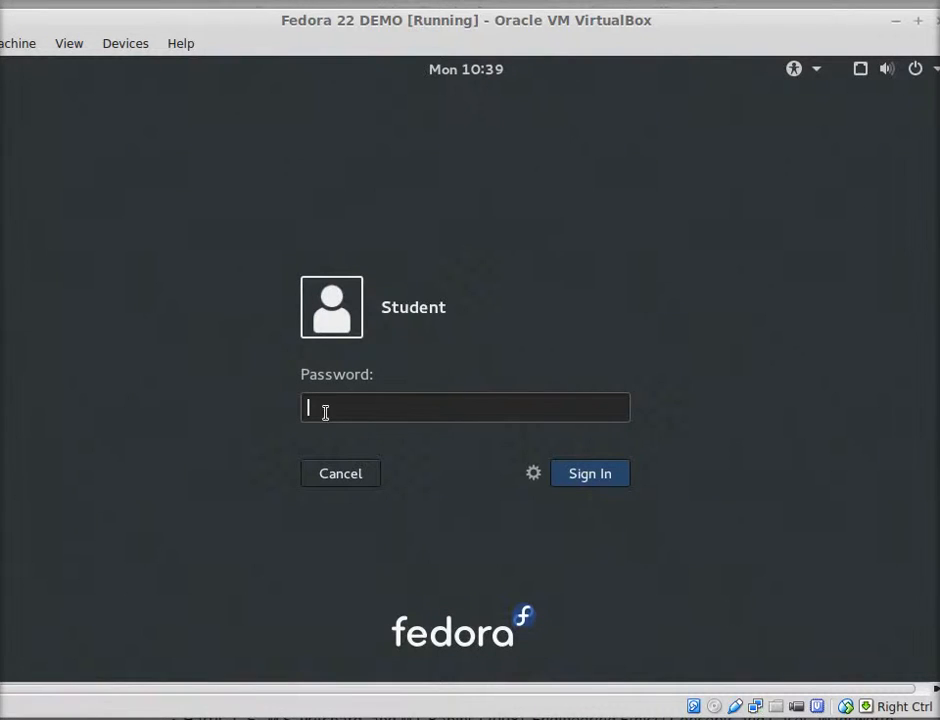
{"action": "left_click", "coordinate": [534, 474]}
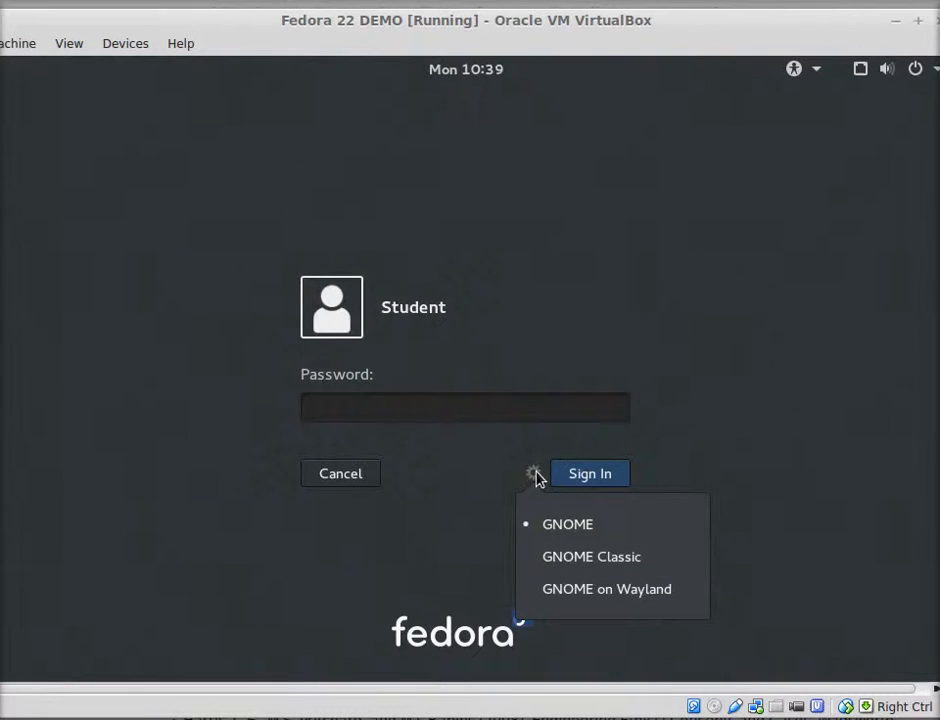
{"action": "left_click", "coordinate": [485, 472]}
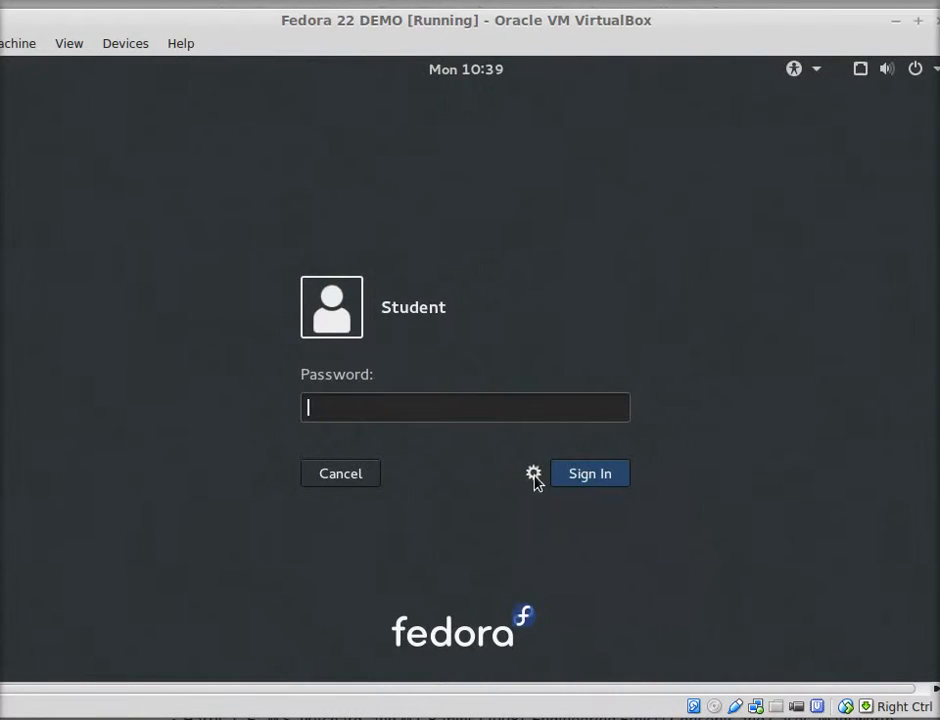
{"action": "left_click", "coordinate": [534, 474]}
{"action": "left_click", "coordinate": [480, 486]}
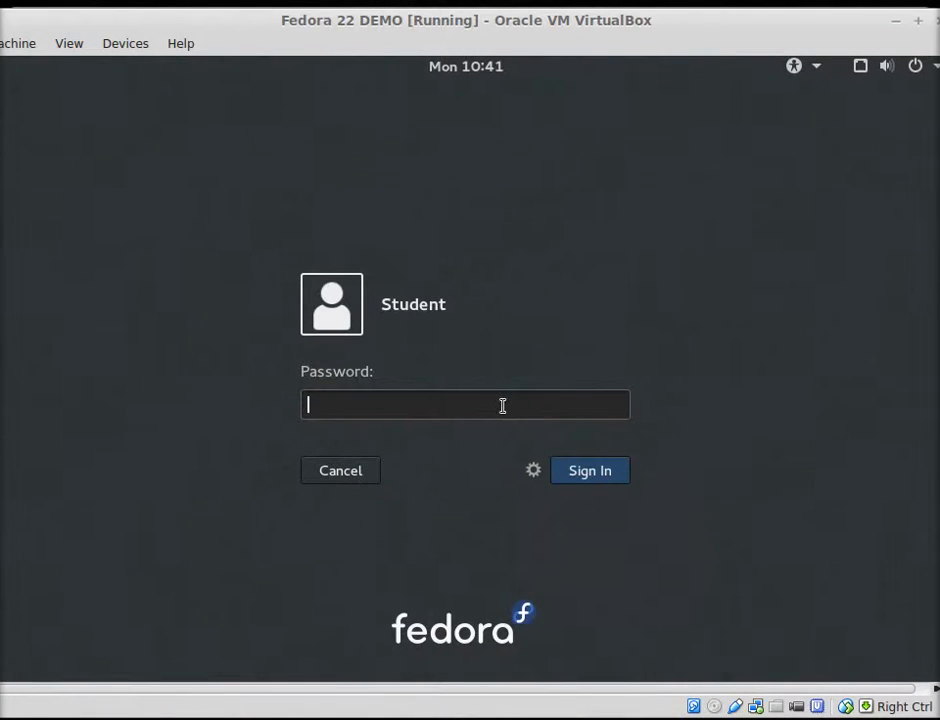
Restart the VM from the system menu's power options
{"action": "left_click", "coordinate": [927, 68]}
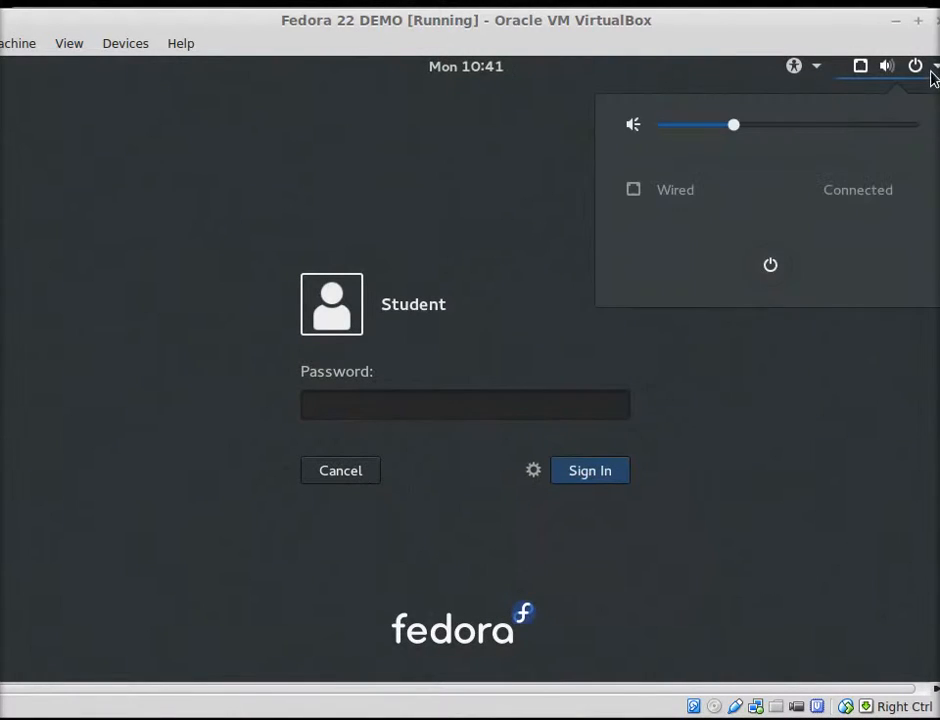
{"action": "left_click", "coordinate": [771, 266]}
{"action": "key", "text": "Escape"}
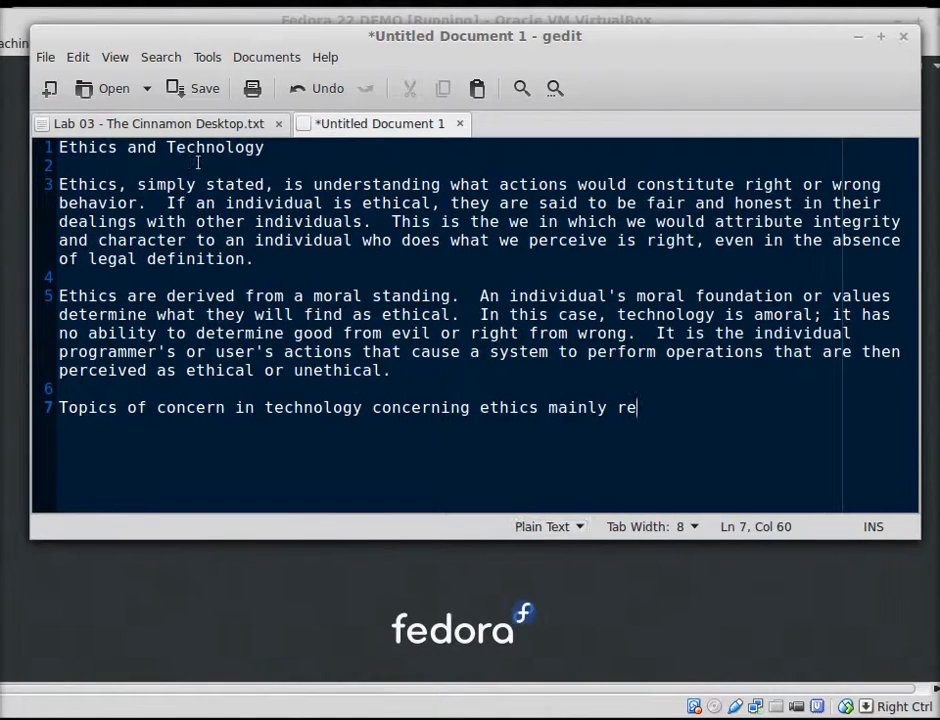
Show the Lab 03 - The Cinnamon Desktop notes in a taller gedit window, with the VM window in front
{"action": "left_click", "coordinate": [185, 124]}
{"action": "scroll", "coordinate": [216, 316], "scroll_direction": "up", "scroll_amount": 4}
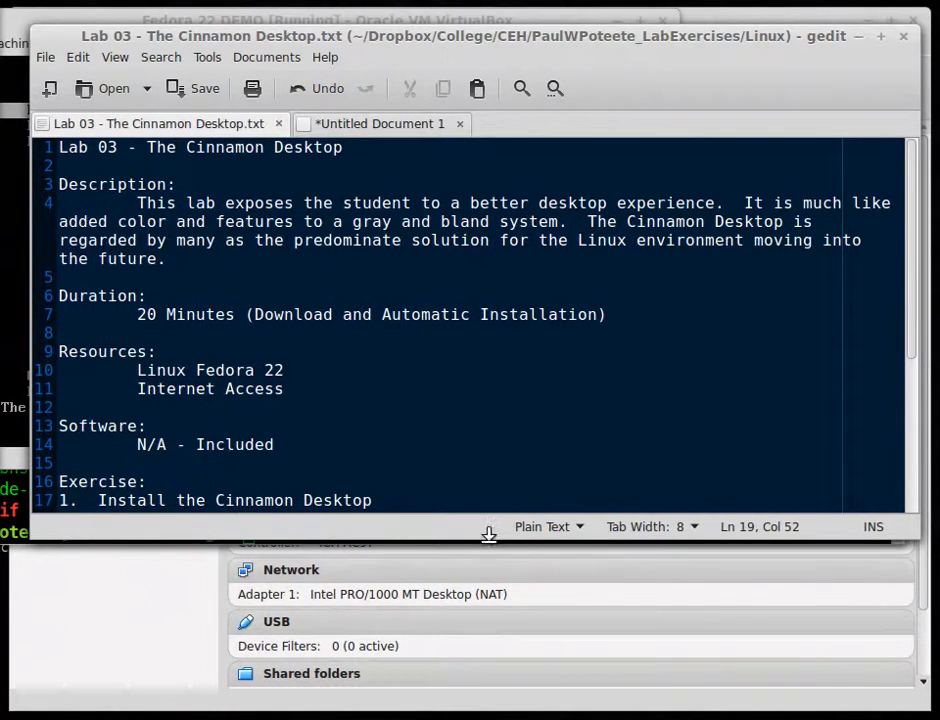
{"action": "left_click_drag", "start_coordinate": [488, 539], "coordinate": [478, 621]}
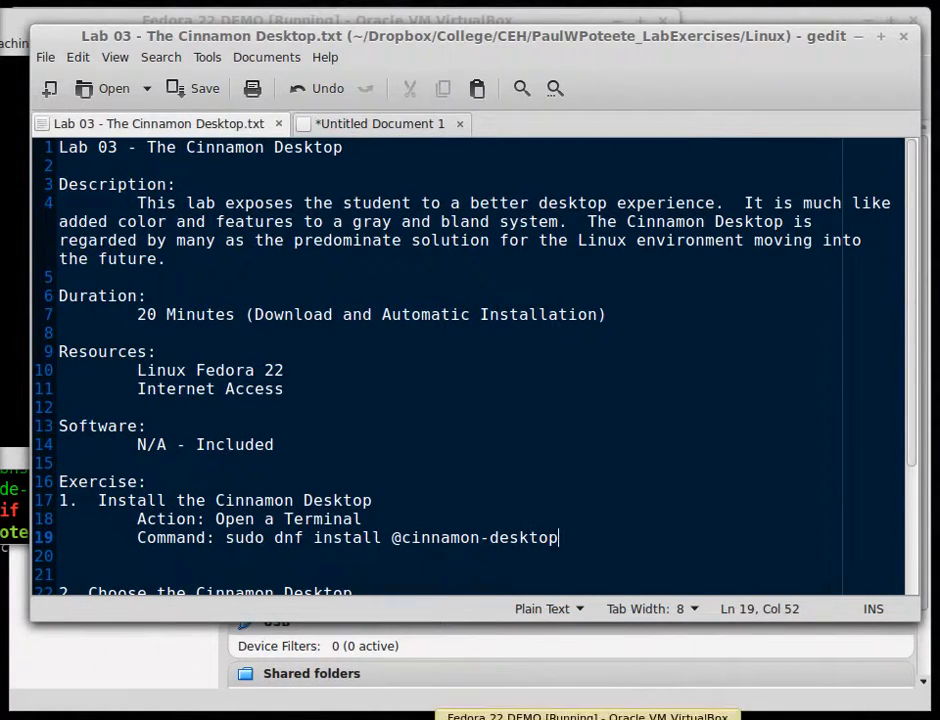
{"action": "left_click", "coordinate": [587, 718]}
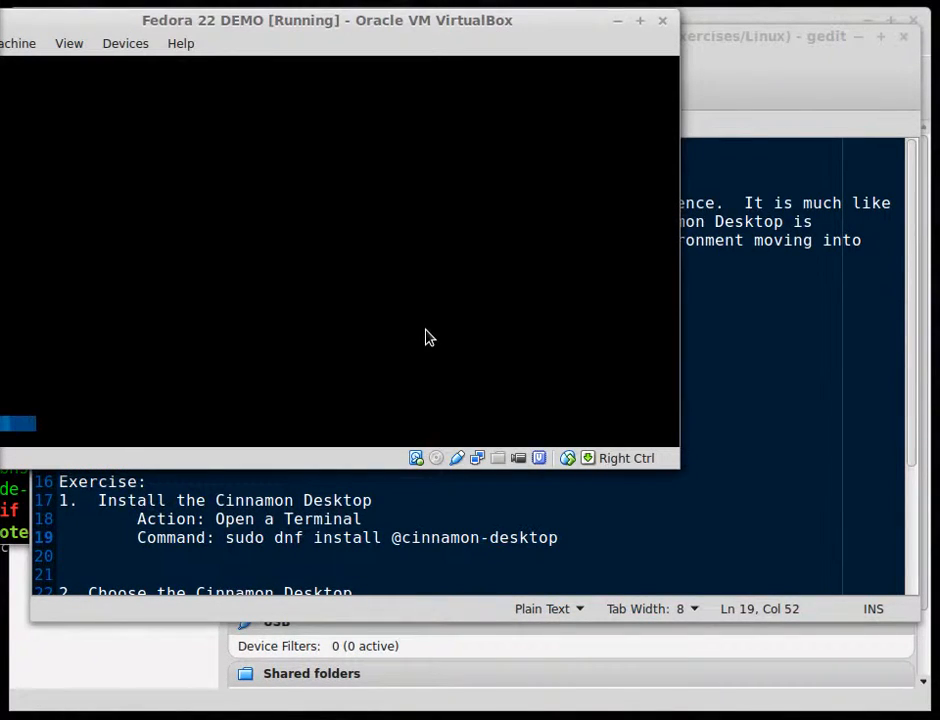
{"action": "left_click_drag", "start_coordinate": [273, 29], "coordinate": [304, 33]}
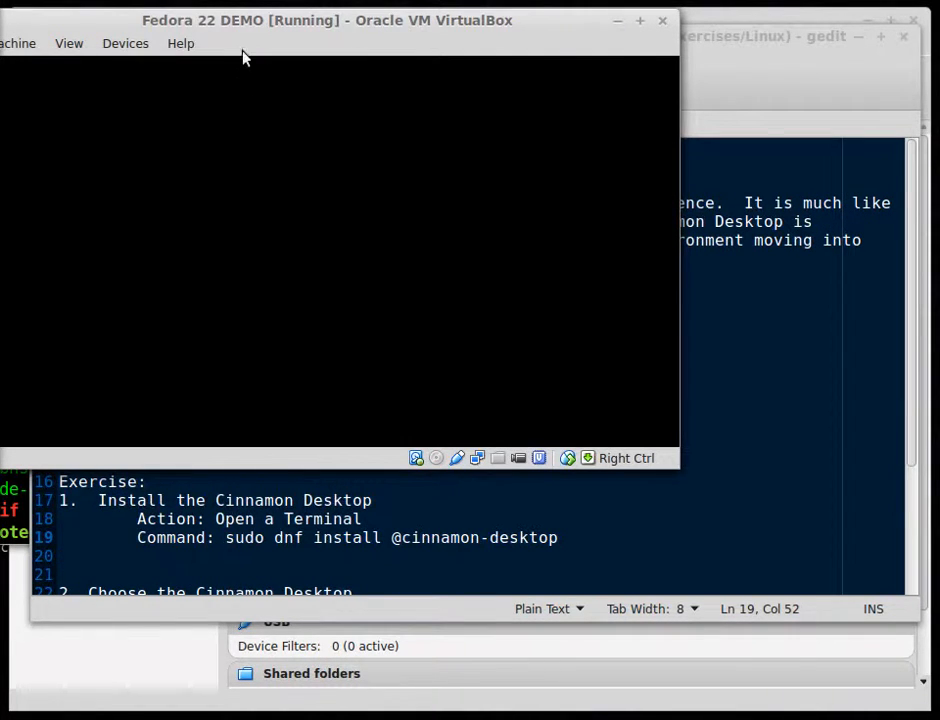
{"action": "left_click_drag", "start_coordinate": [222, 25], "coordinate": [272, 36]}
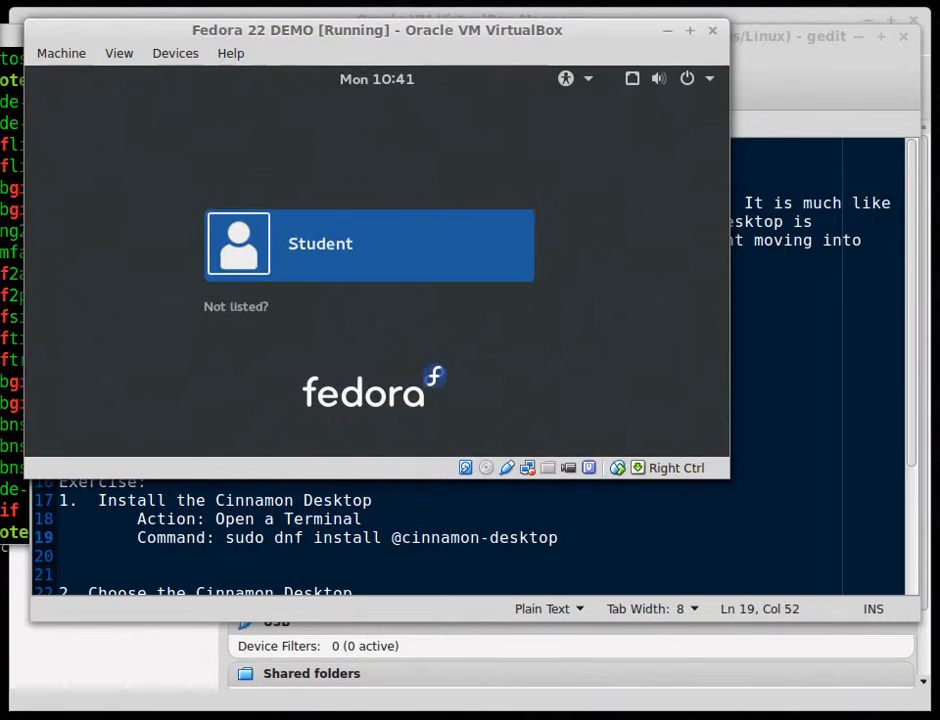
Pick the Student user, select the Cinnamon session, enter the password and sign in
{"action": "left_click", "coordinate": [329, 248]}
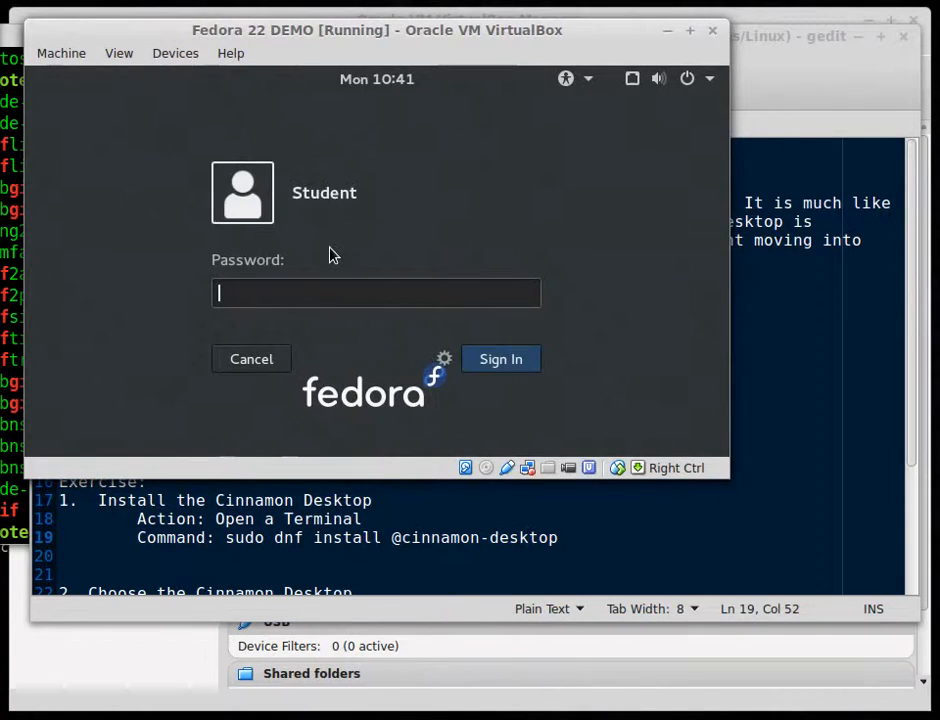
{"action": "left_click", "coordinate": [443, 359]}
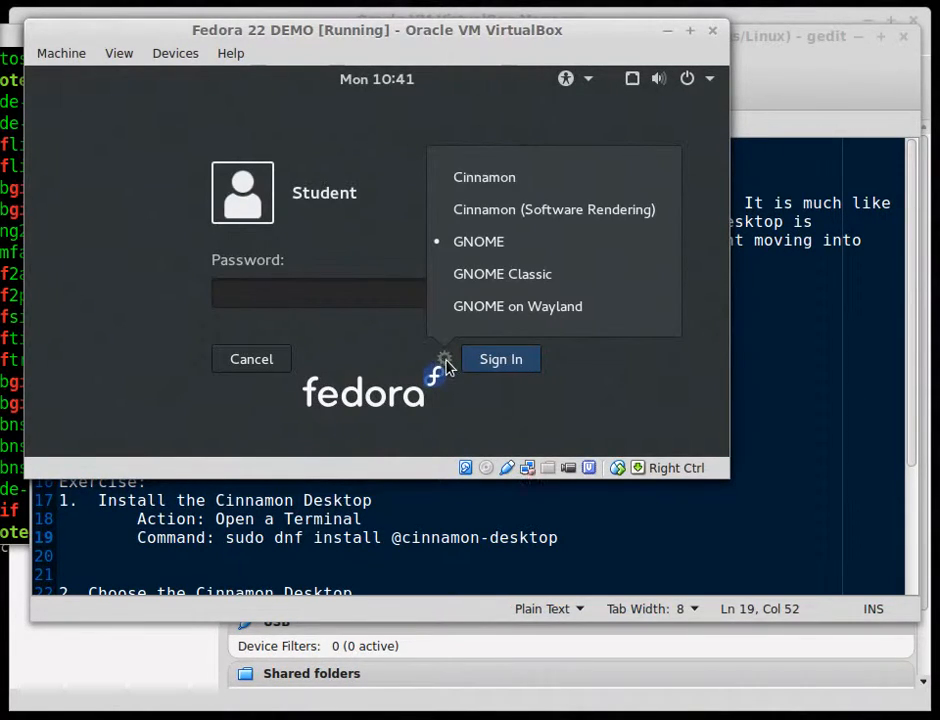
{"action": "left_click", "coordinate": [484, 180]}
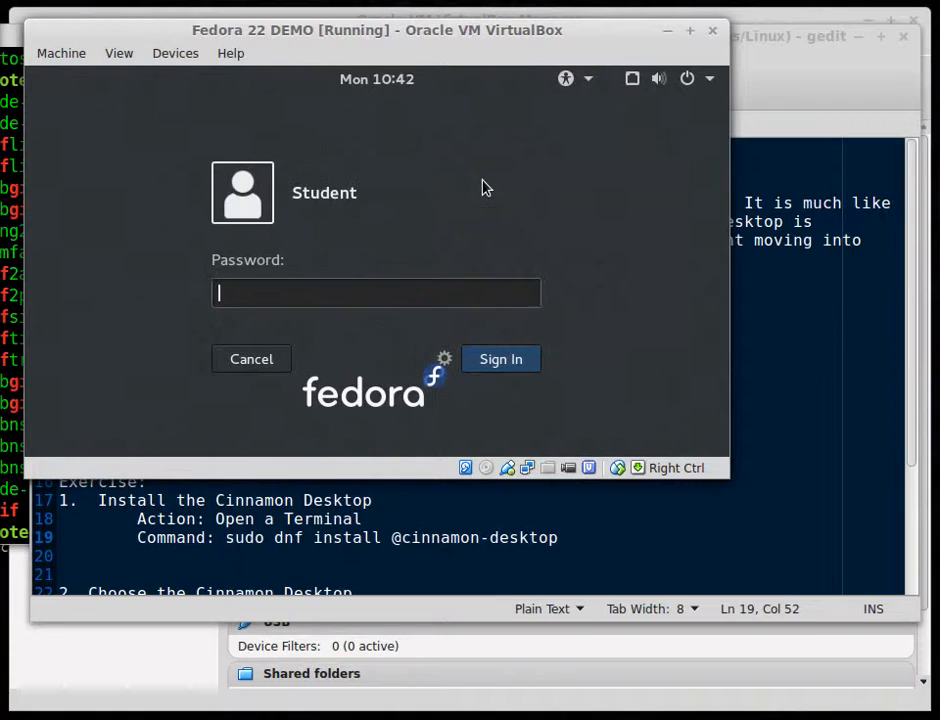
{"action": "type", "text": "••"}
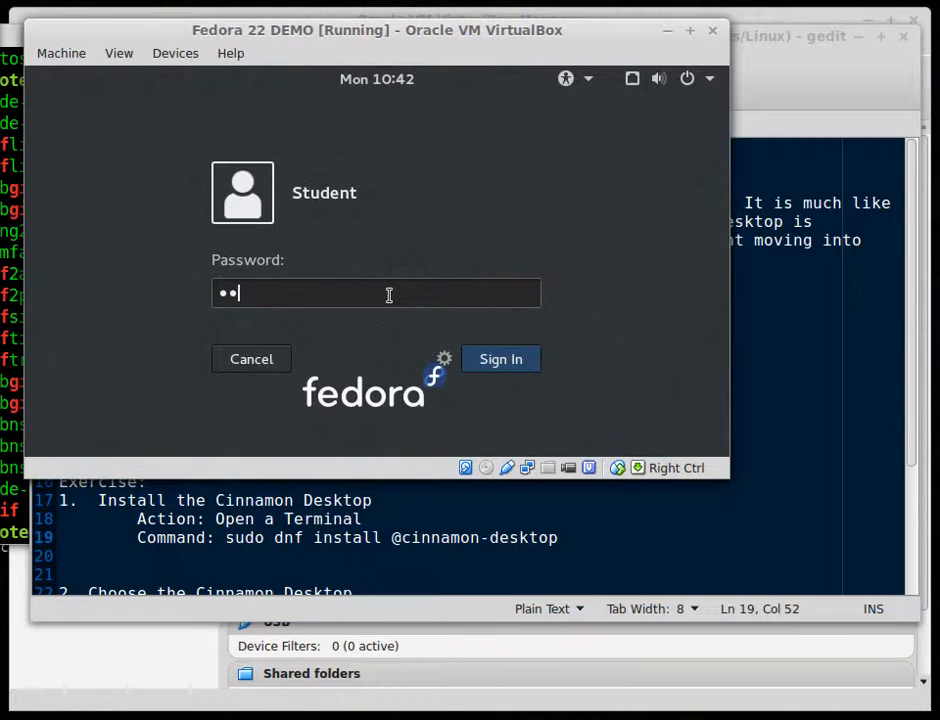
{"action": "type", "text": "••••••"}
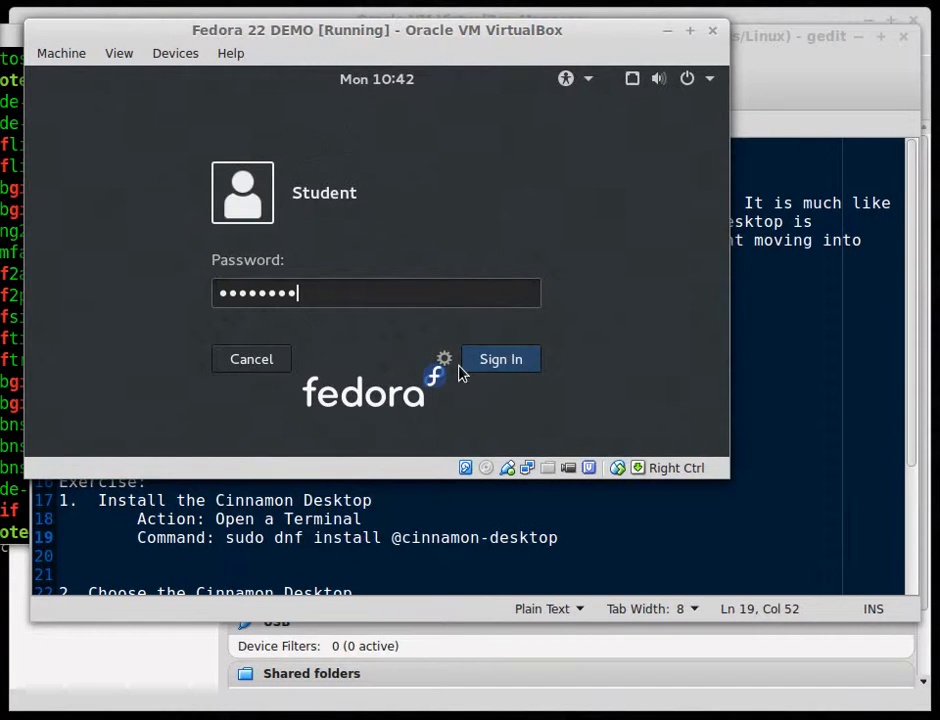
{"action": "left_click", "coordinate": [496, 365]}
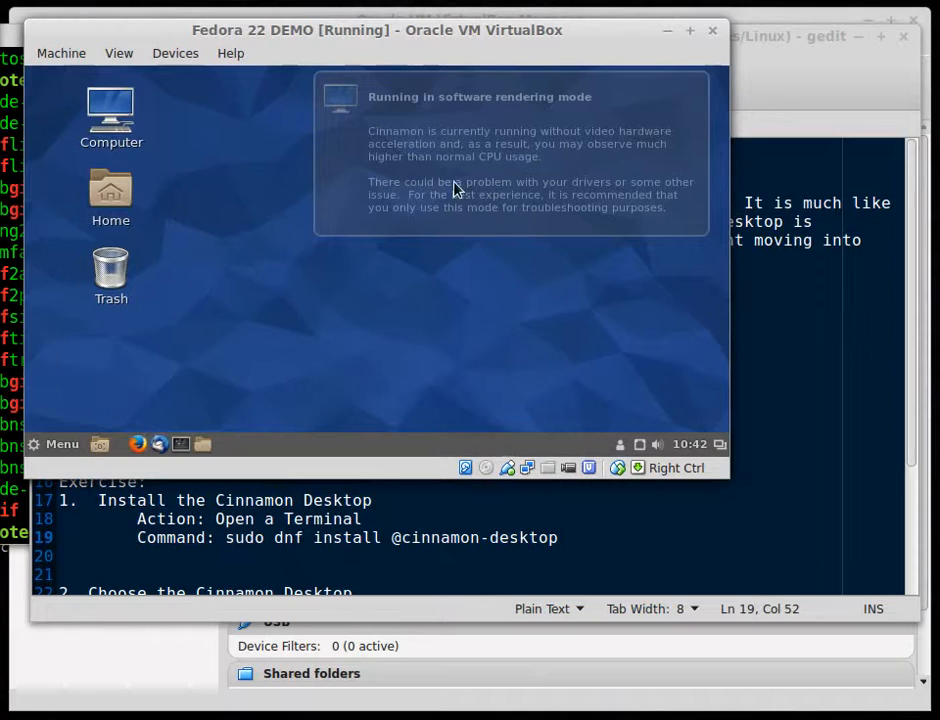
Dismiss the software rendering notice, open the Cinnamon Menu and enlarge the VM window
{"action": "left_click", "coordinate": [541, 177]}
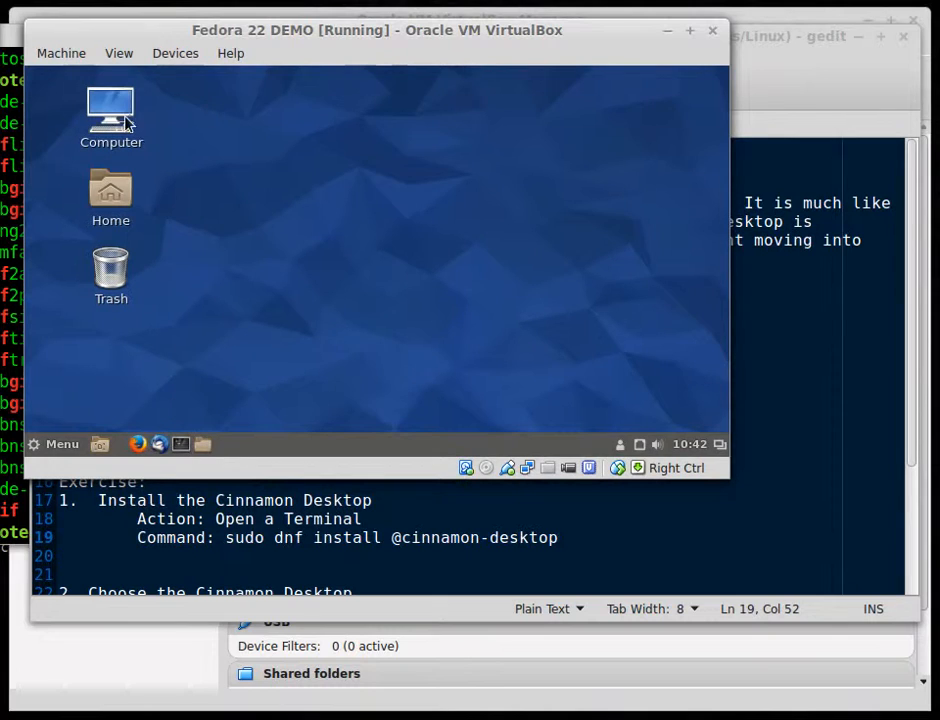
{"action": "left_click", "coordinate": [58, 444]}
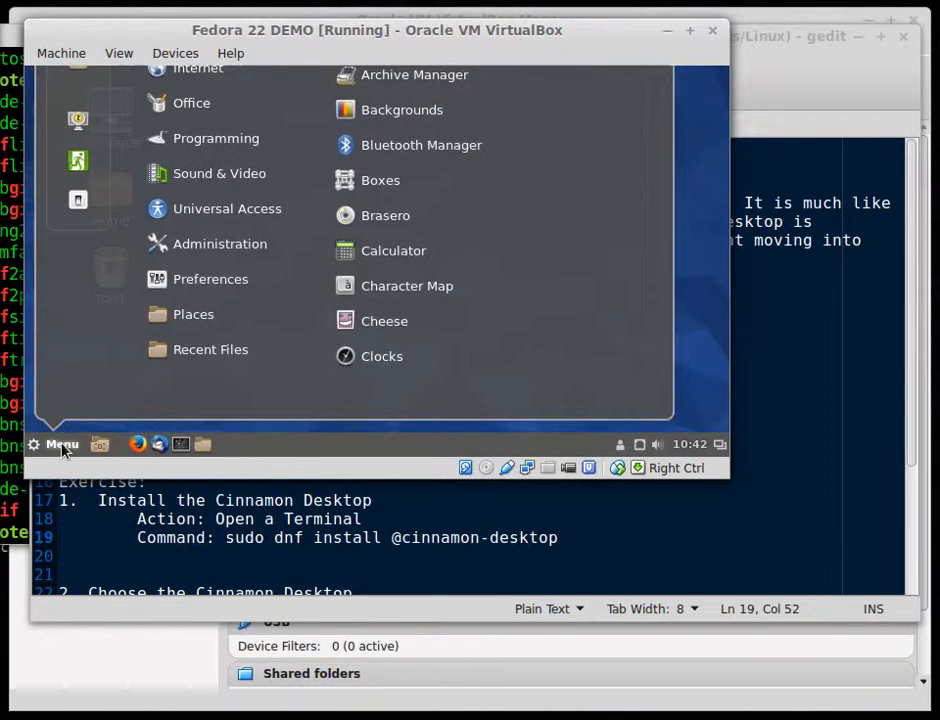
{"action": "left_click_drag", "start_coordinate": [718, 472], "coordinate": [924, 706]}
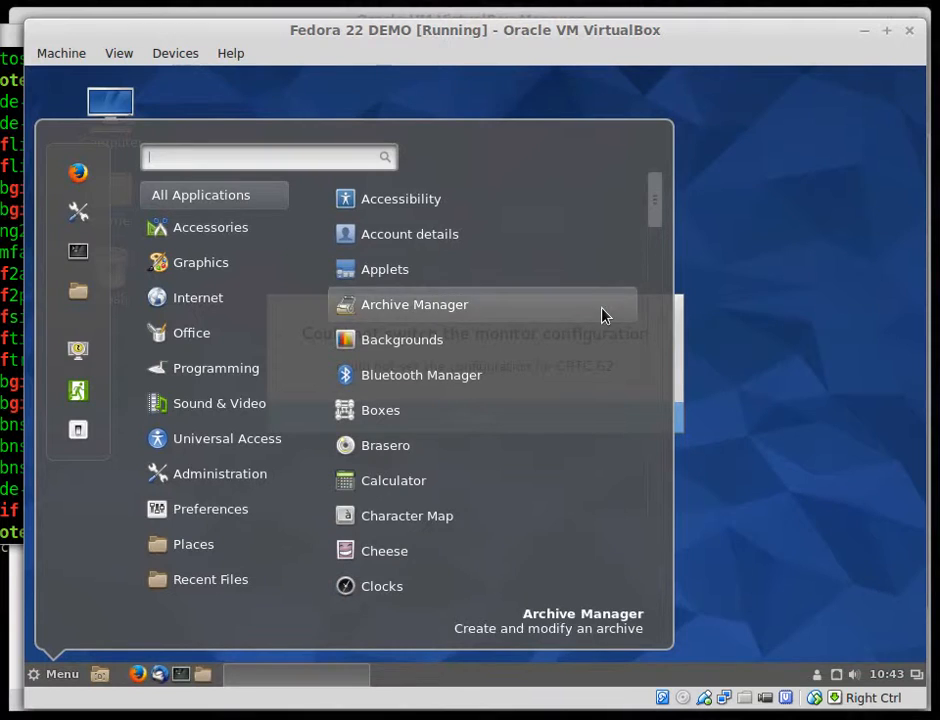
Close the applications menu, dismiss the monitor configuration error, and select the Home folder
{"action": "left_click", "coordinate": [712, 328]}
{"action": "left_click", "coordinate": [489, 418]}
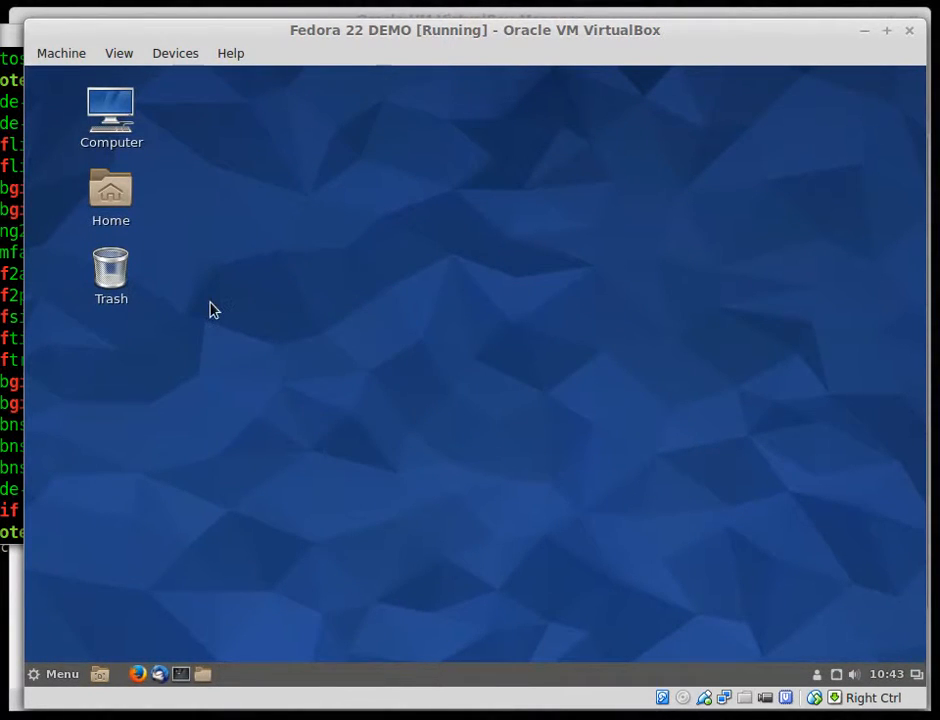
{"action": "left_click", "coordinate": [108, 195]}
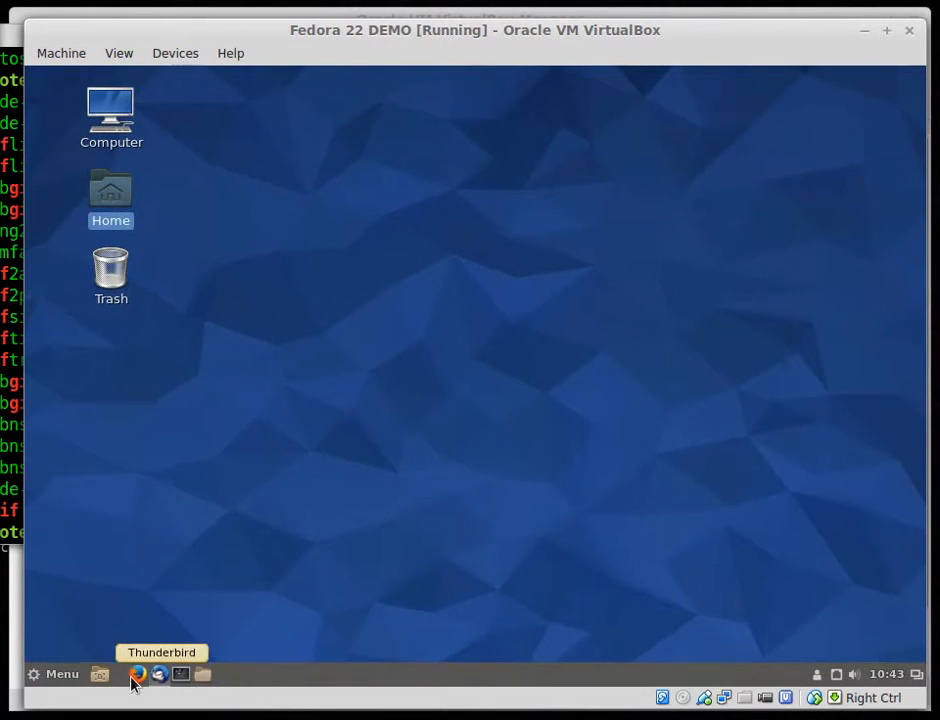
Add Calculator from Menu > Accessories to the Cinnamon panel as a launcher
{"action": "left_click", "coordinate": [66, 676]}
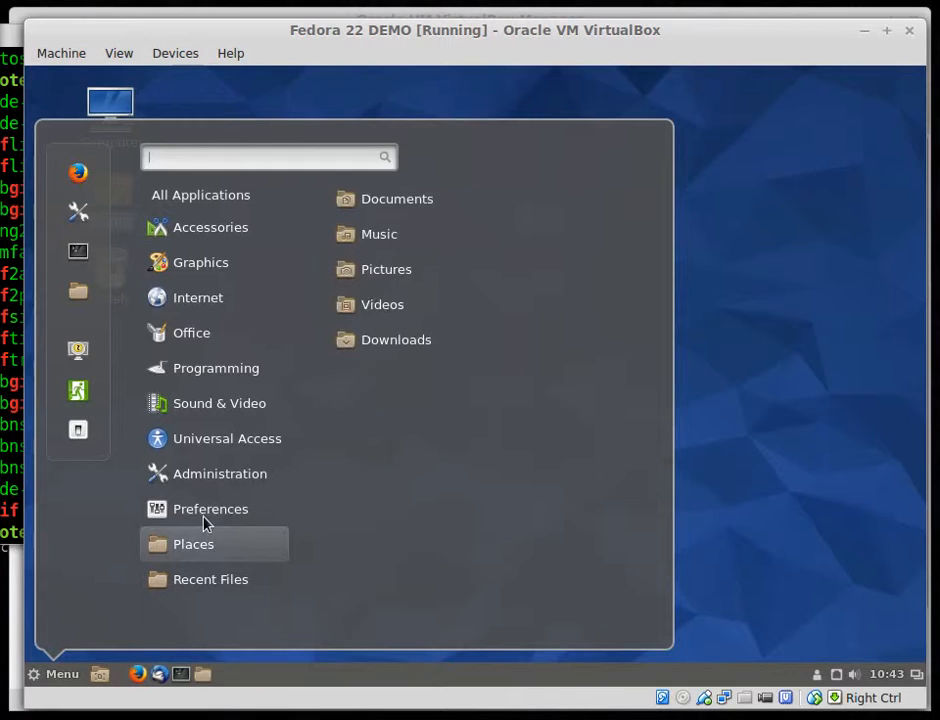
{"action": "mouse_move", "coordinate": [206, 326]}
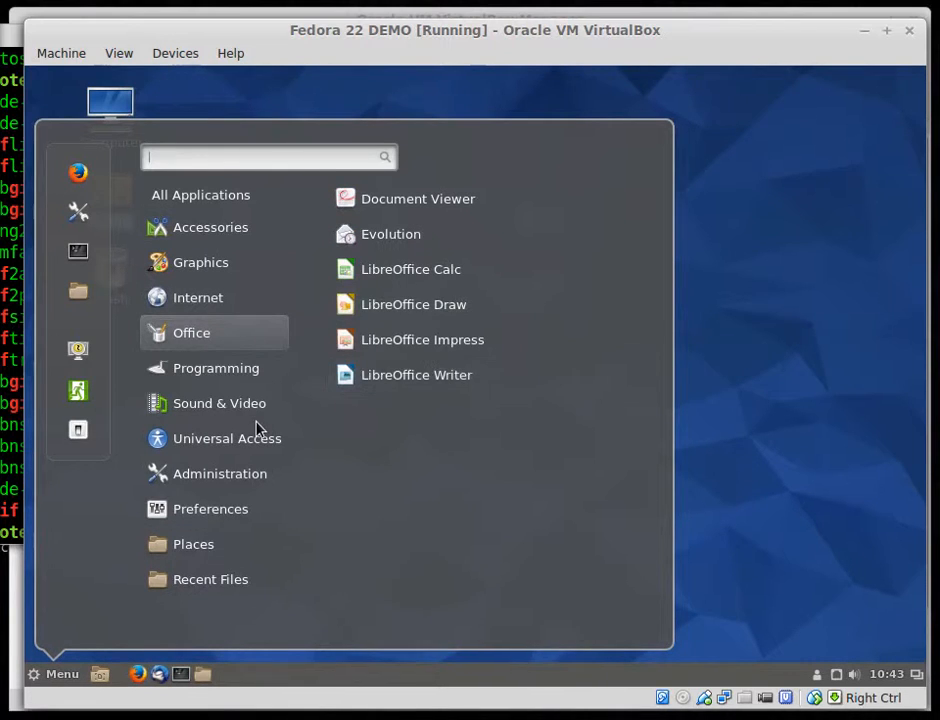
{"action": "mouse_move", "coordinate": [207, 548]}
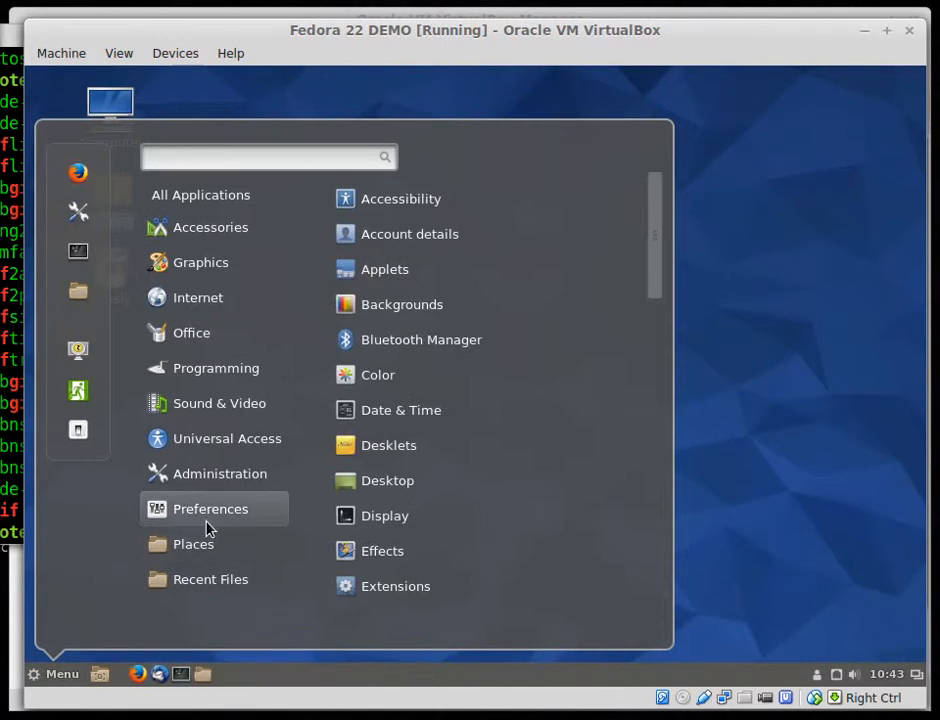
{"action": "mouse_move", "coordinate": [209, 229]}
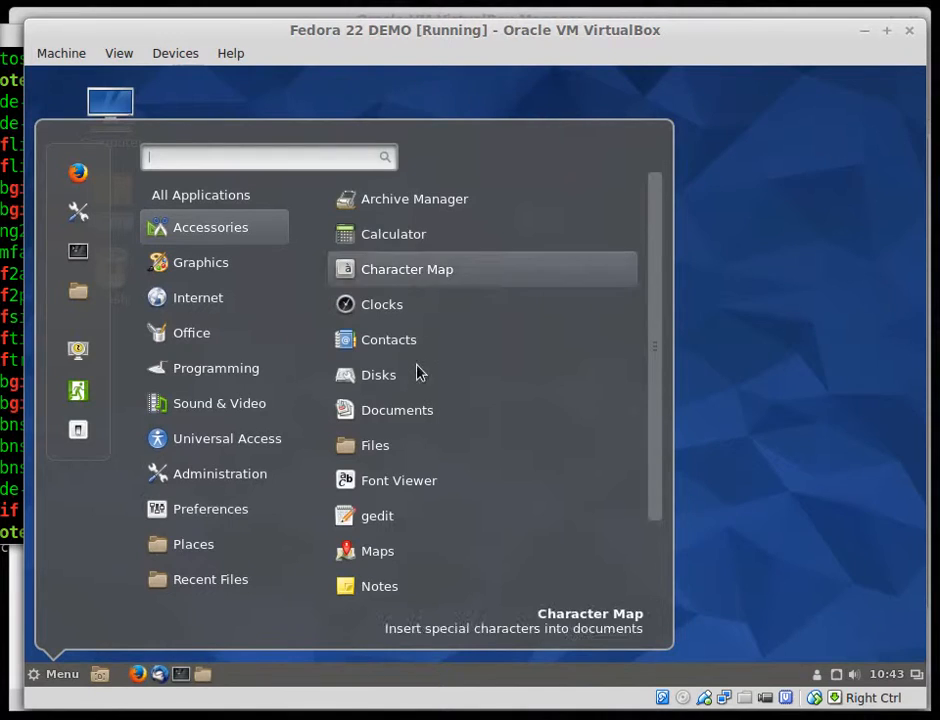
{"action": "left_click_drag", "start_coordinate": [386, 248], "coordinate": [124, 682]}
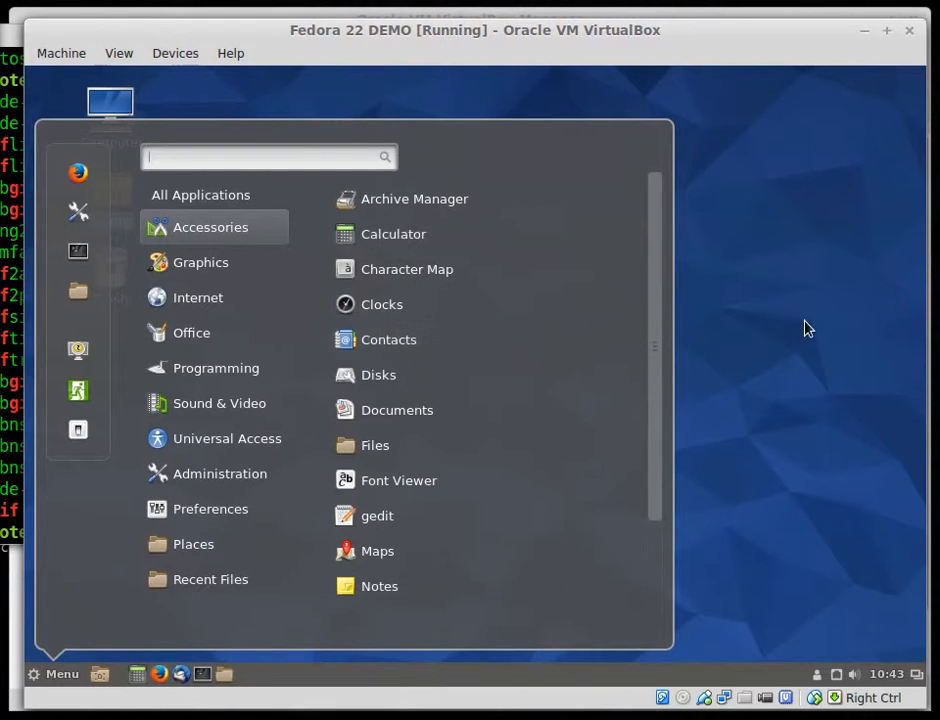
Arrange the desktop icons by name from the desktop's context menu
{"action": "left_click", "coordinate": [331, 277]}
{"action": "right_click", "coordinate": [331, 277]}
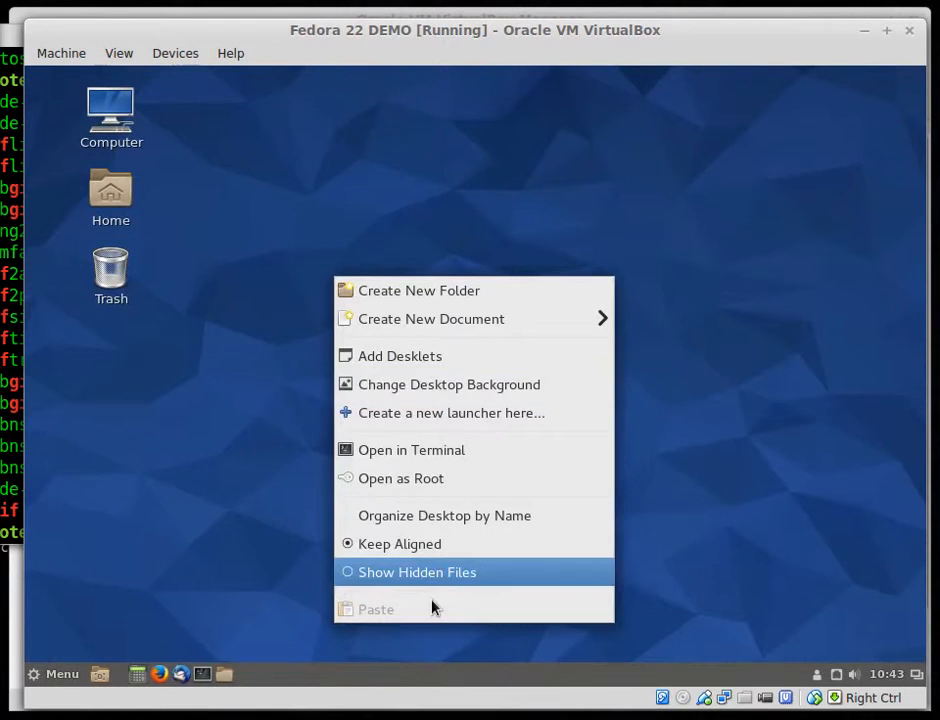
{"action": "left_click", "coordinate": [462, 514]}
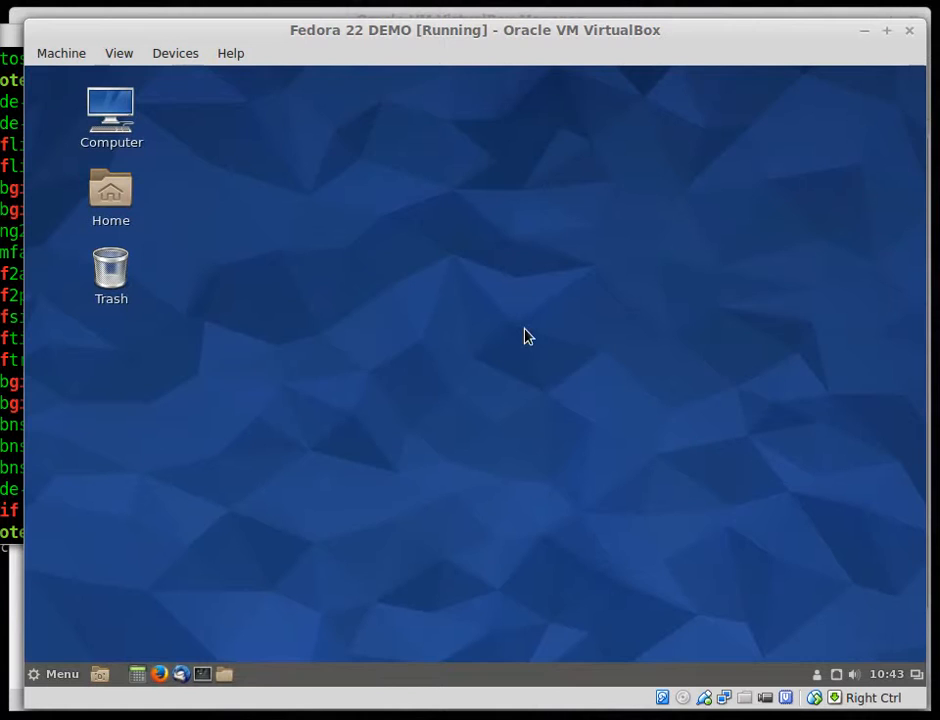